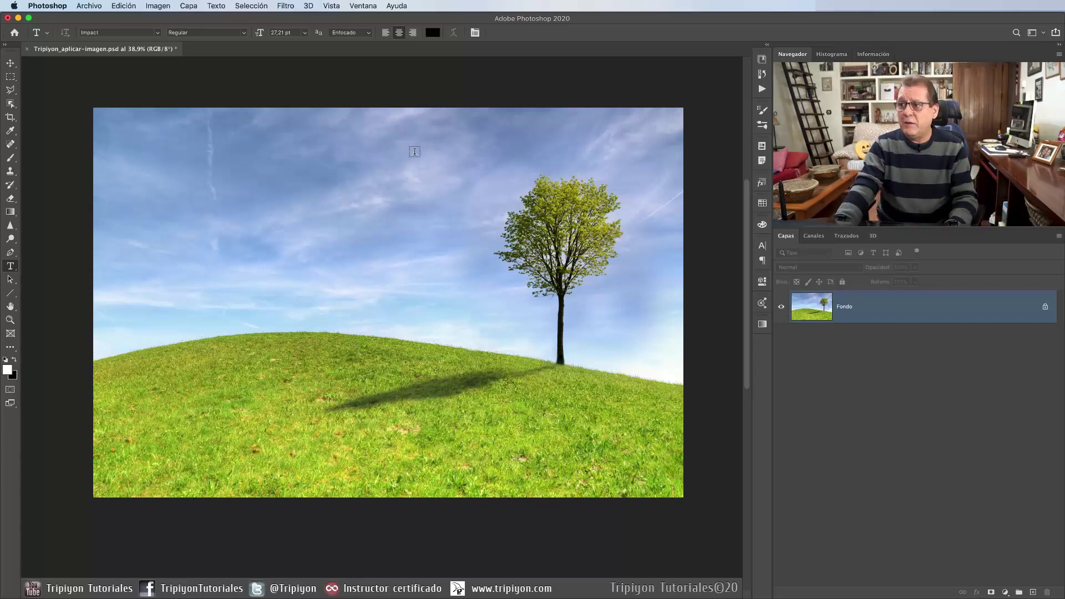
Step: Show the Canales panel, briefly view Azul copia alone, then return to the composite
left_click(363, 6)
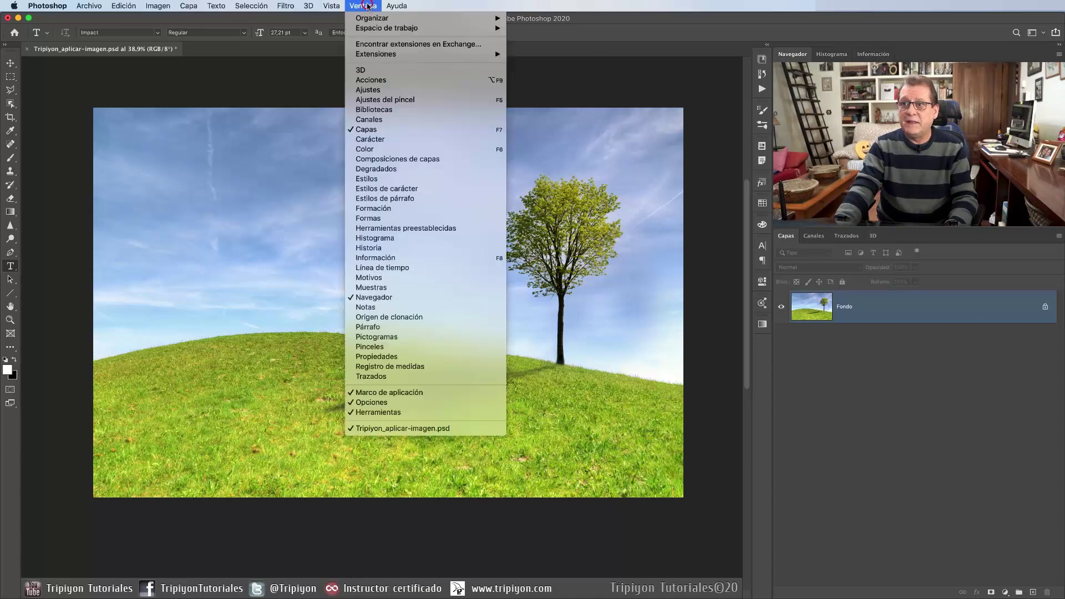
left_click(391, 116)
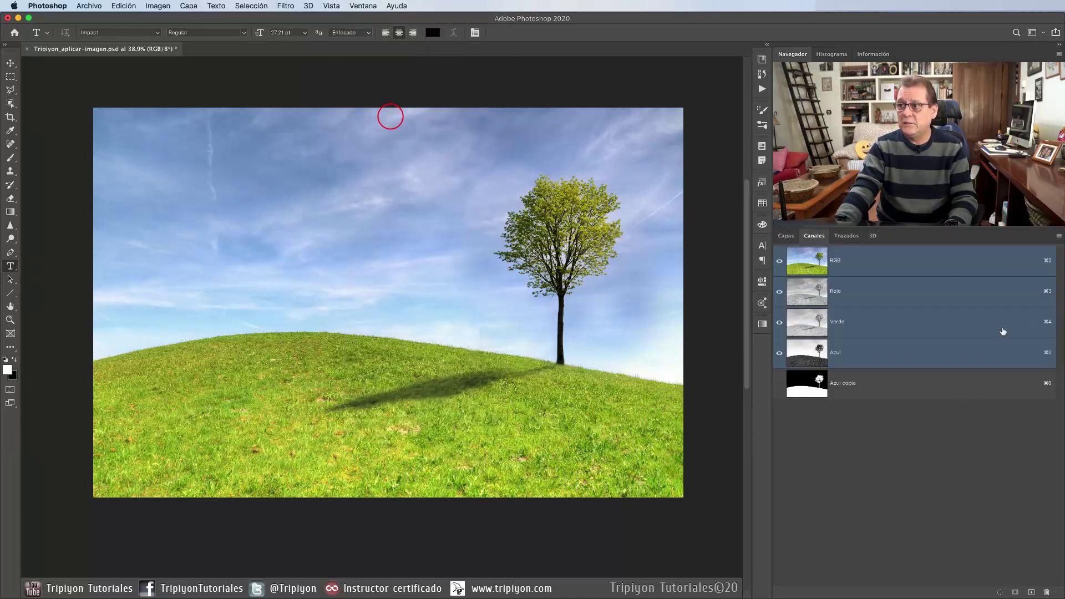
left_click_drag(881, 383, 1052, 585)
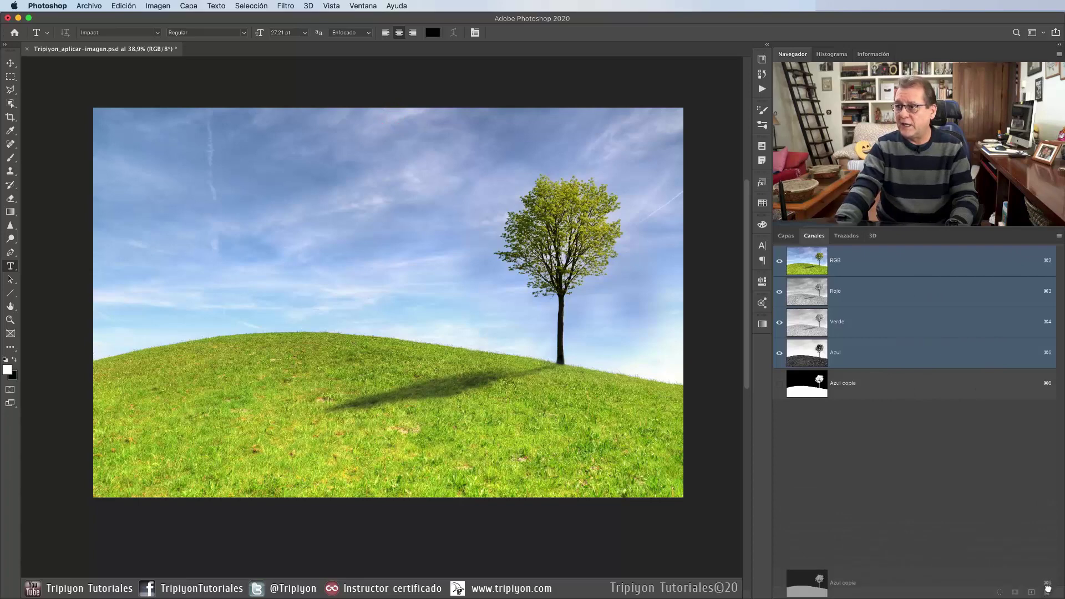
left_click_drag(1047, 588, 982, 400)
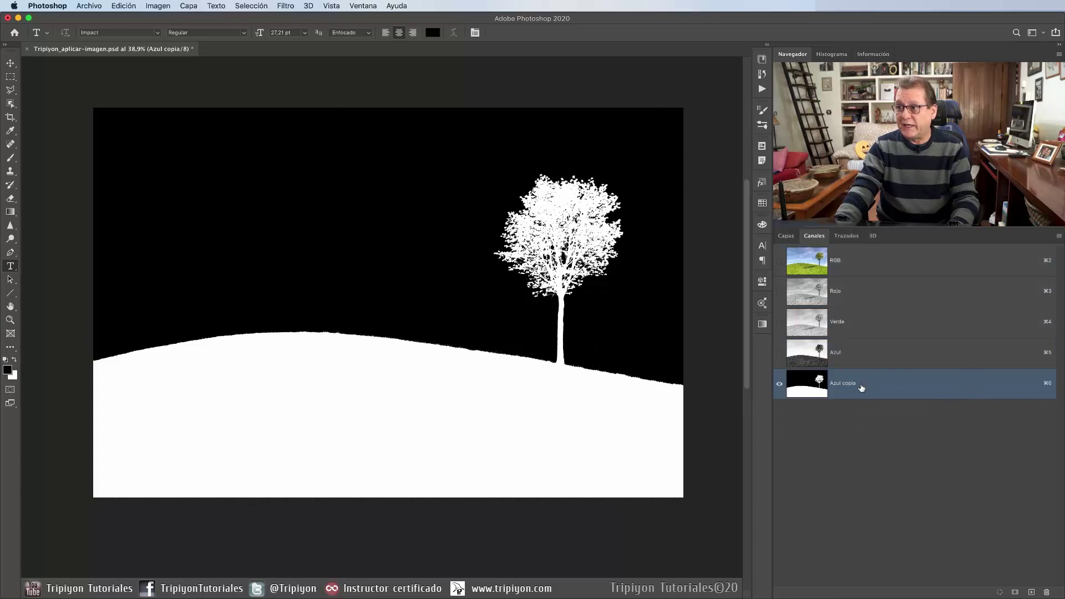
key("super+2")
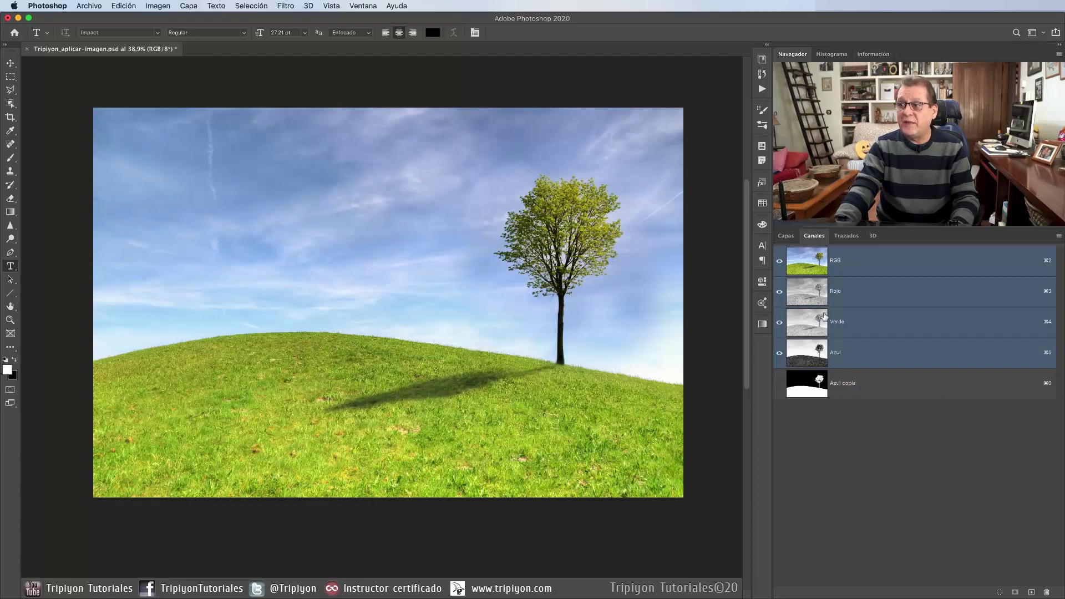
Step: Compare the Rojo, Verde and Azul channels, leaving Azul displayed alone
left_click(871, 295)
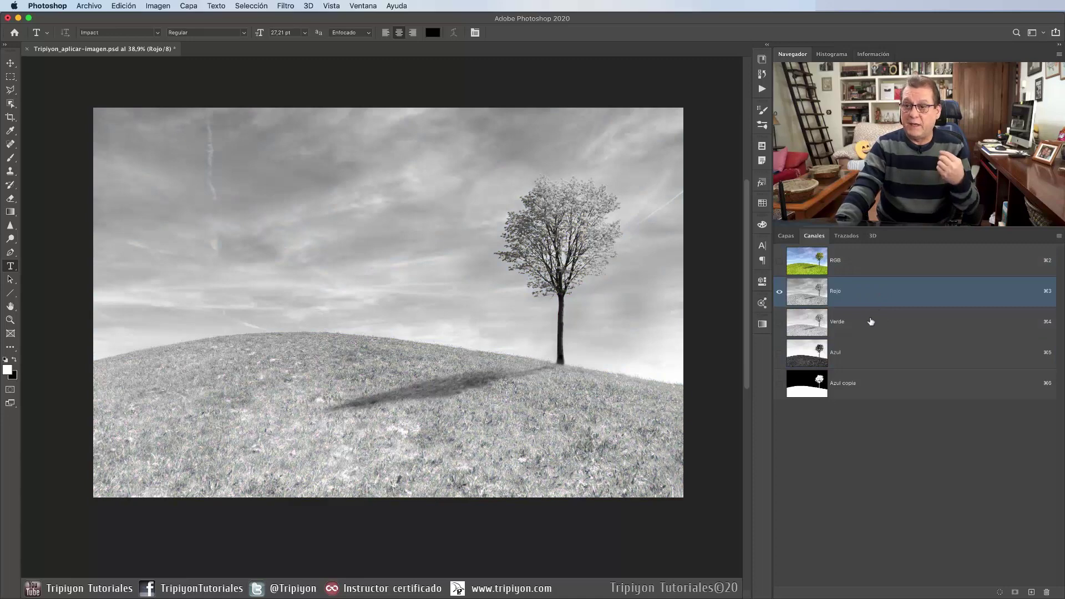
left_click(869, 320)
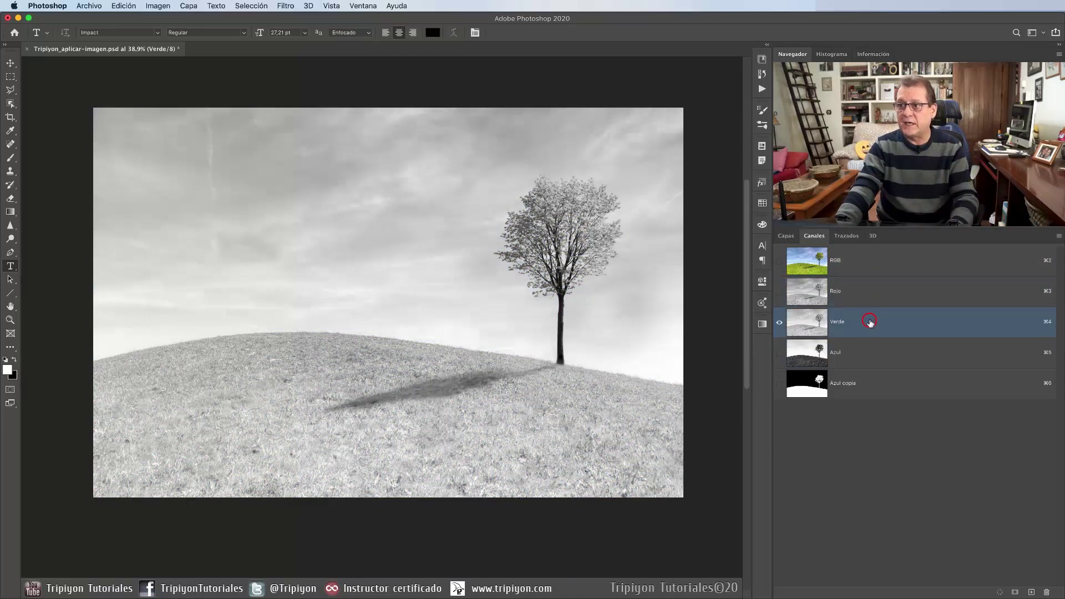
left_click(878, 354)
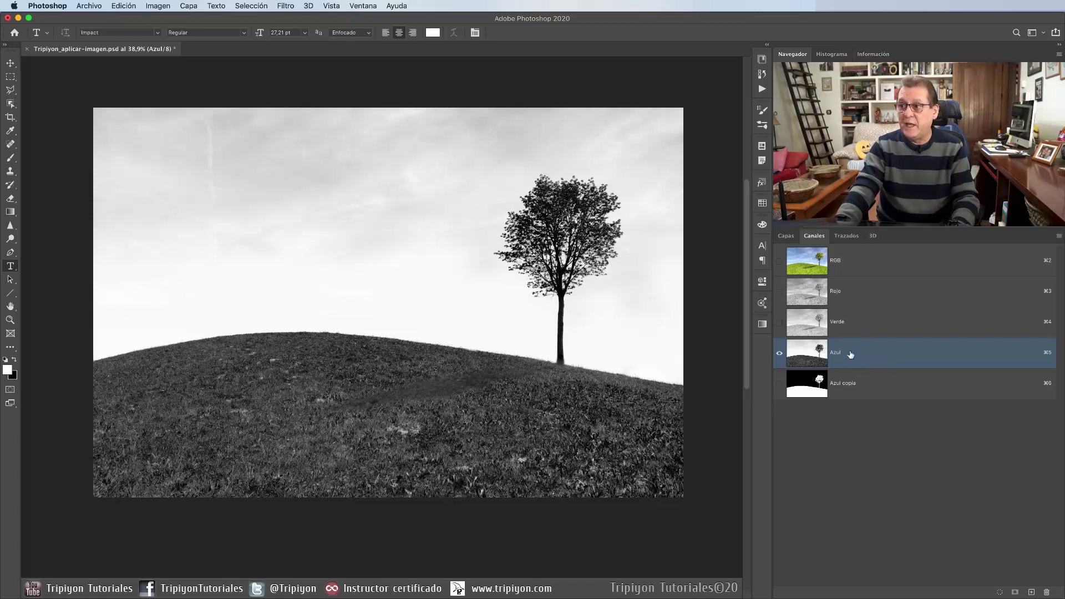
Step: Duplicate the Azul channel as Azul copia 2 and bring up Aplicar imagen
left_click_drag(845, 351, 1032, 594)
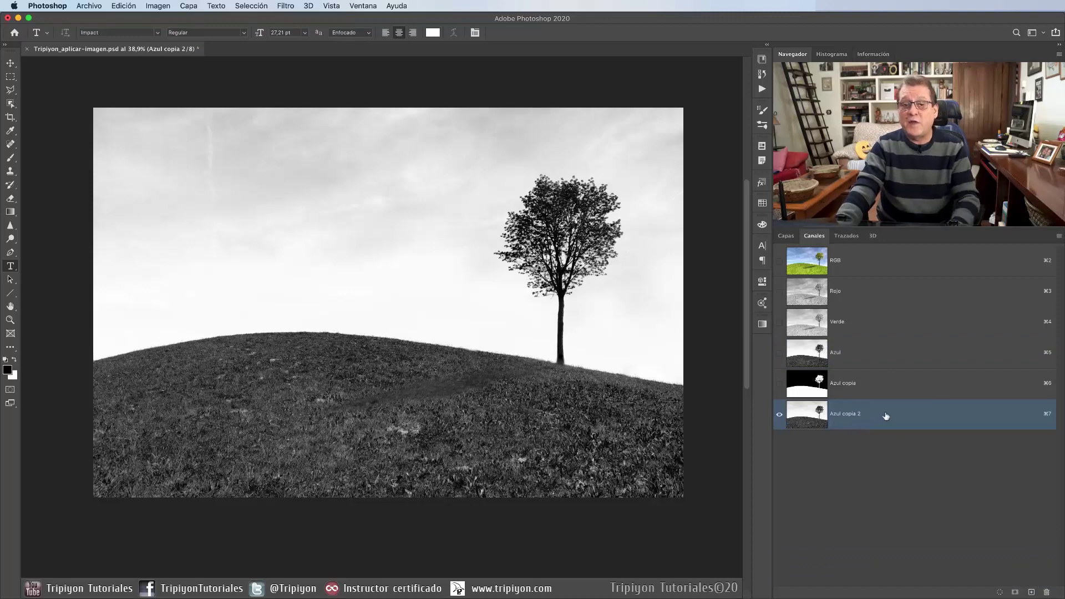
left_click(157, 5)
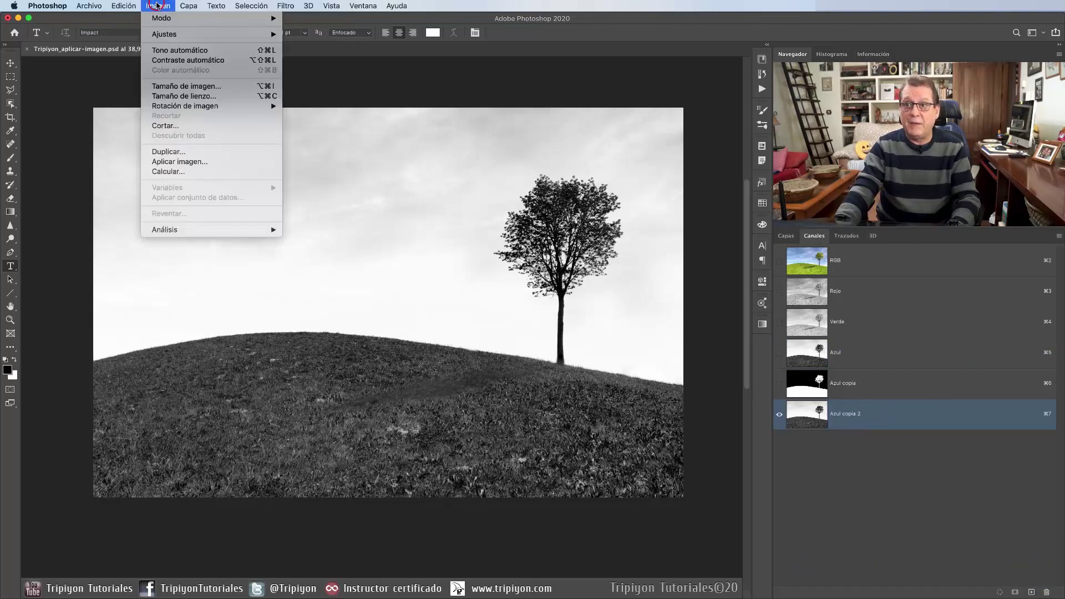
left_click(192, 161)
left_click_drag(392, 200, 413, 154)
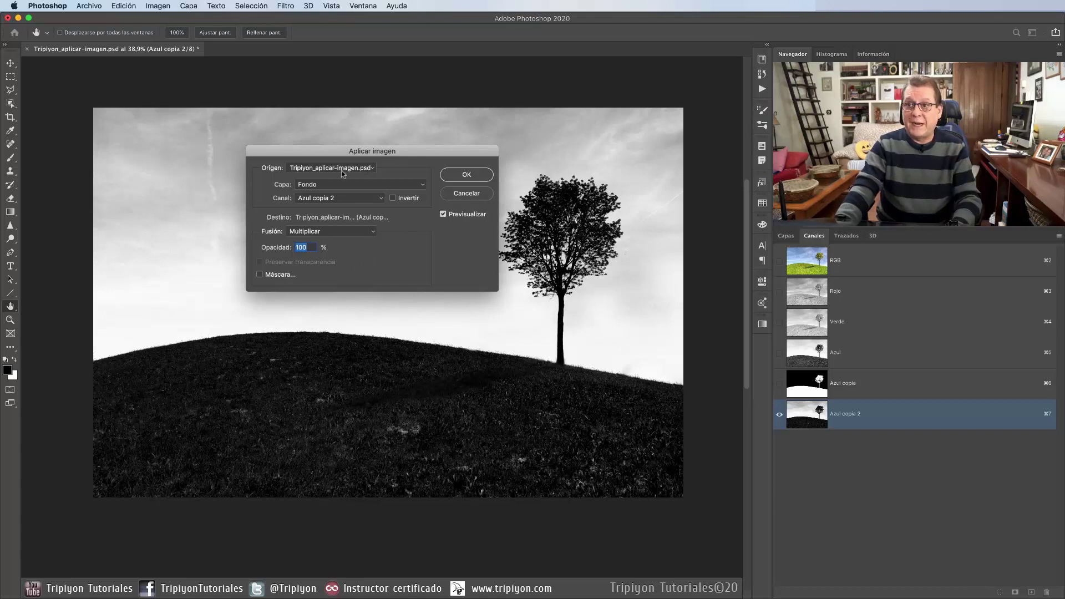
Step: Keep the current document, layer Fondo and channel Azul copia 2 as source, checking the preview
left_click(369, 170)
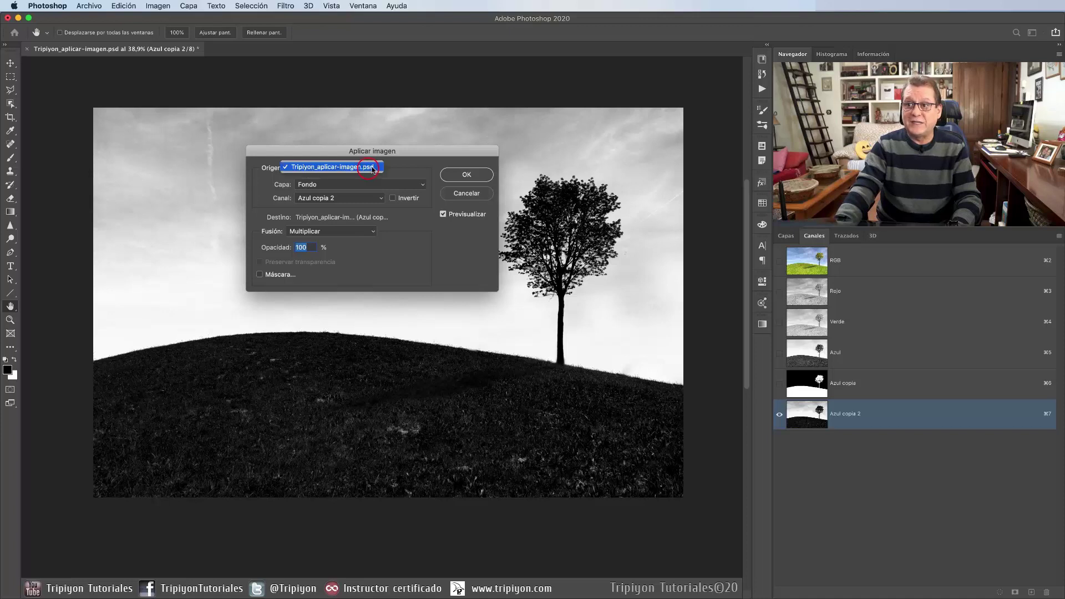
left_click(416, 165)
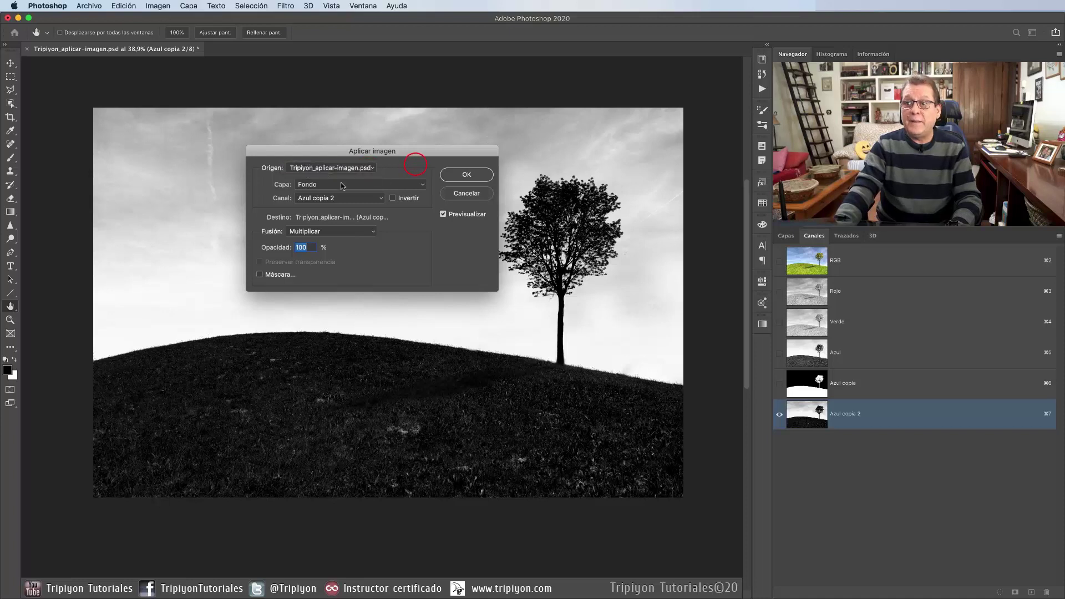
left_click(345, 187)
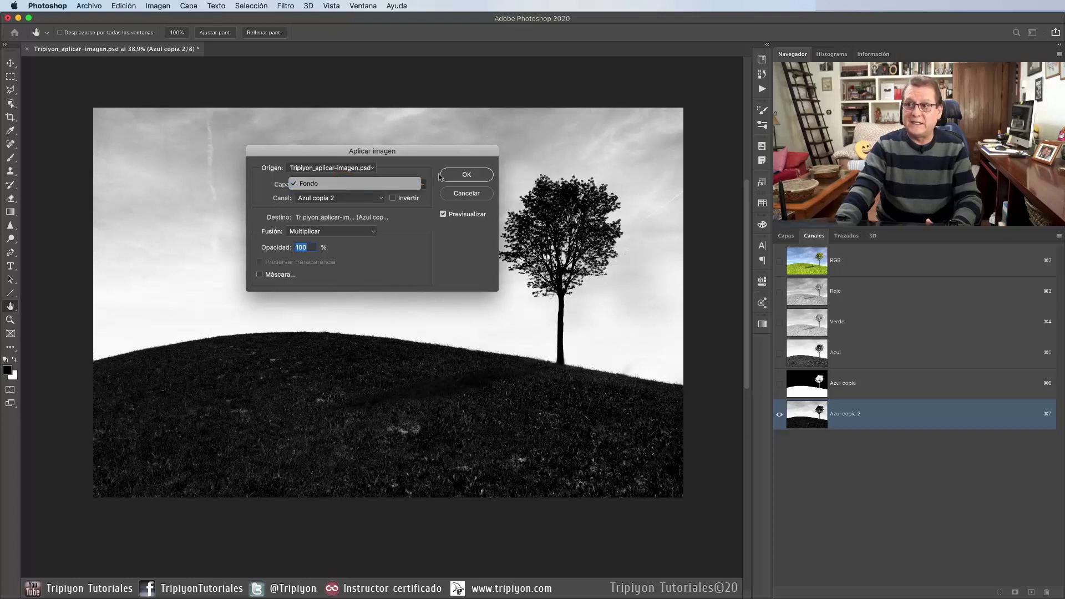
left_click(417, 166)
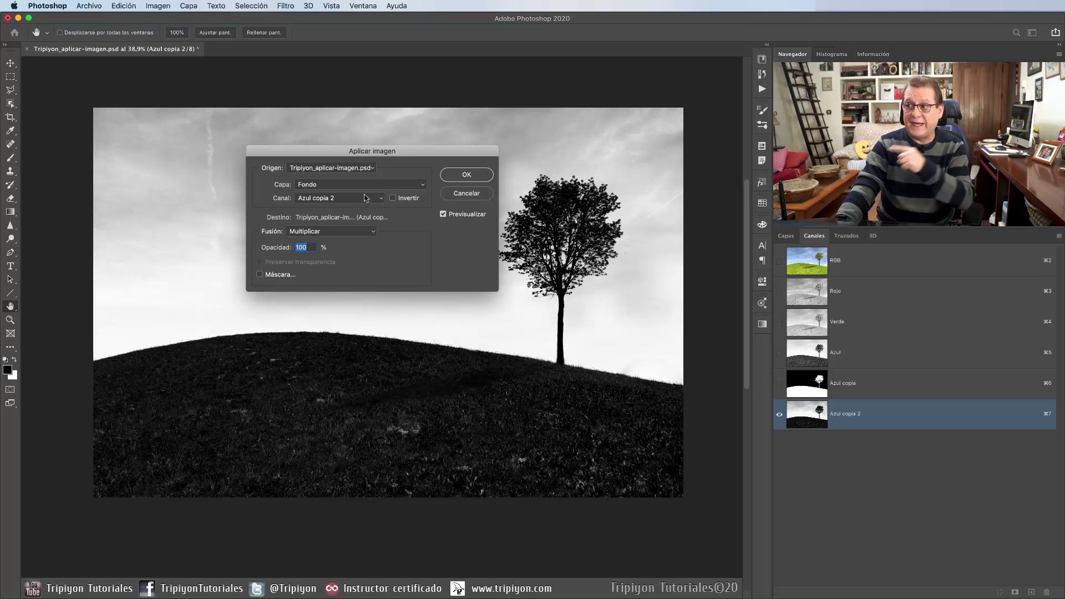
left_click(369, 199)
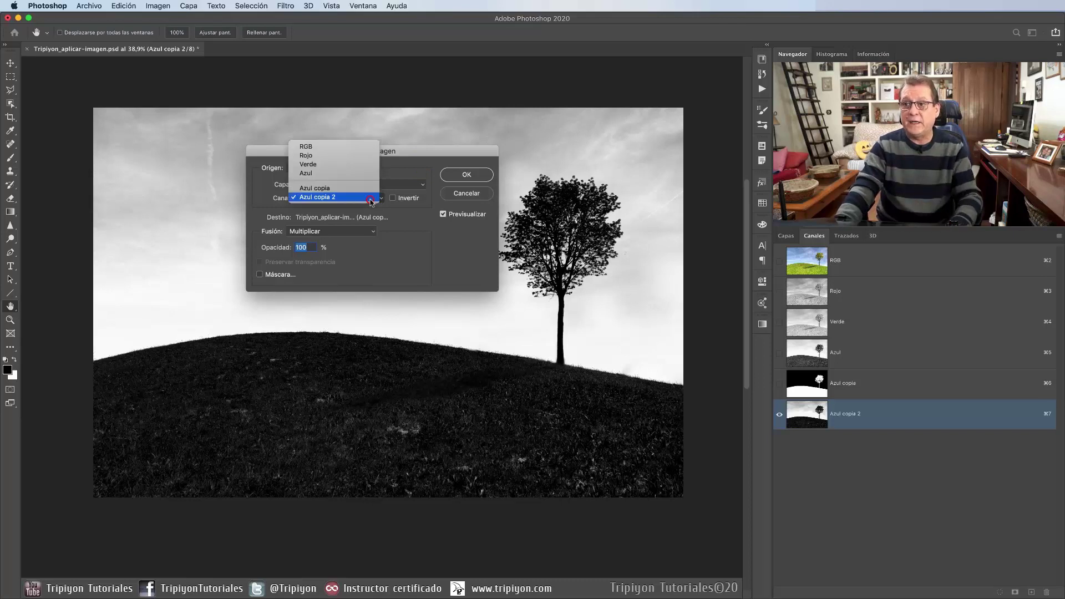
left_click(340, 201)
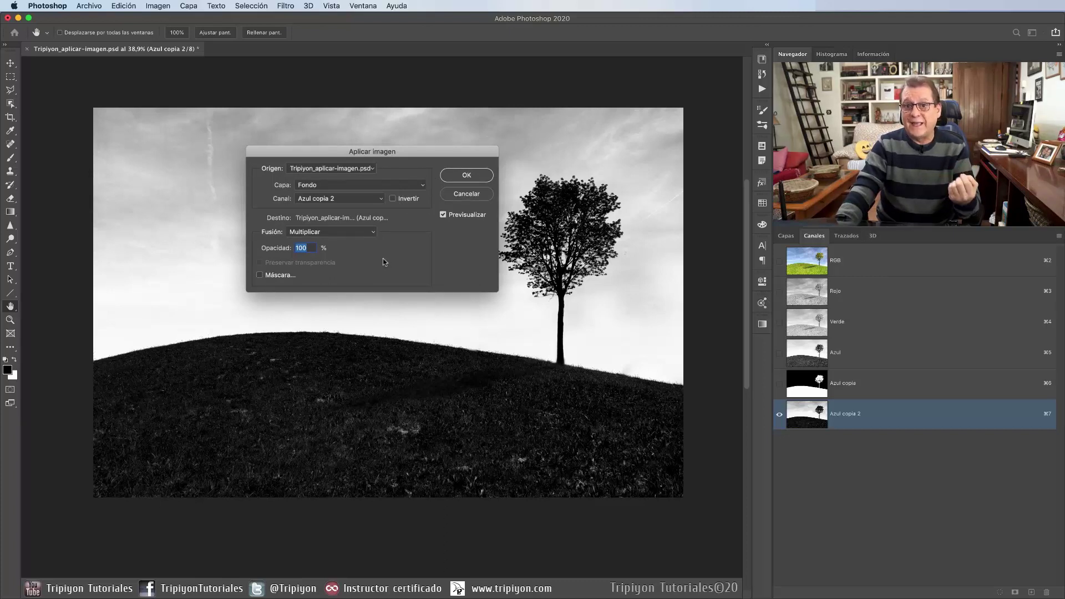
left_click(443, 214)
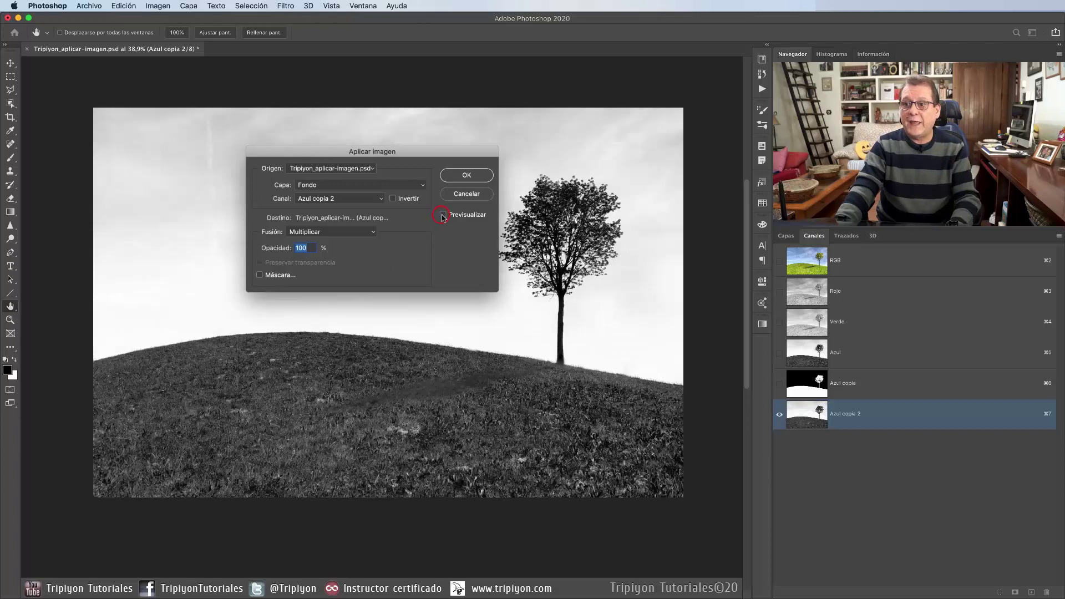
left_click(443, 215)
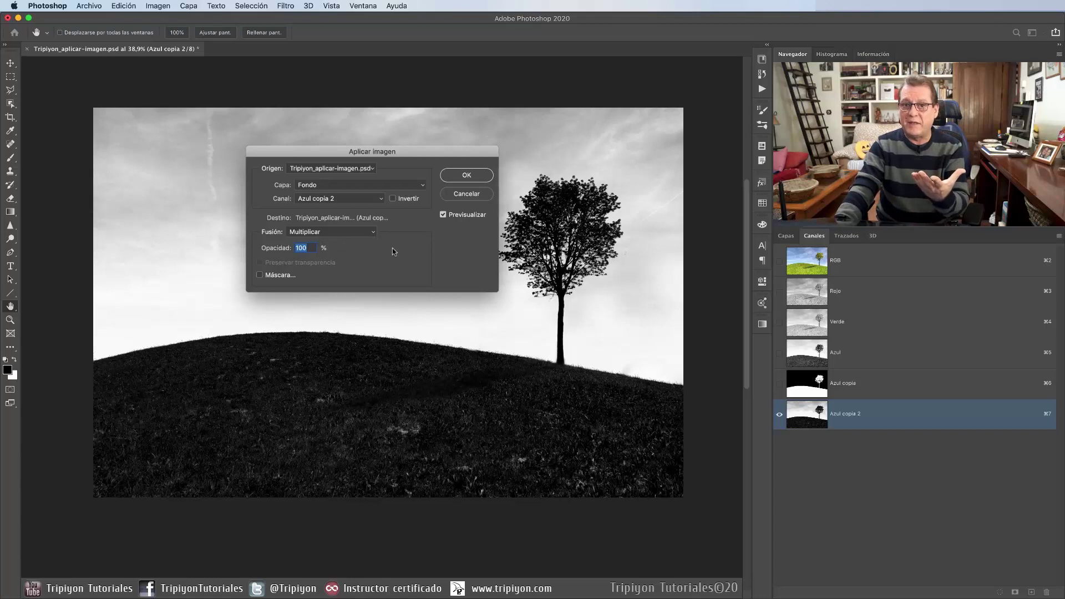
left_click(373, 232)
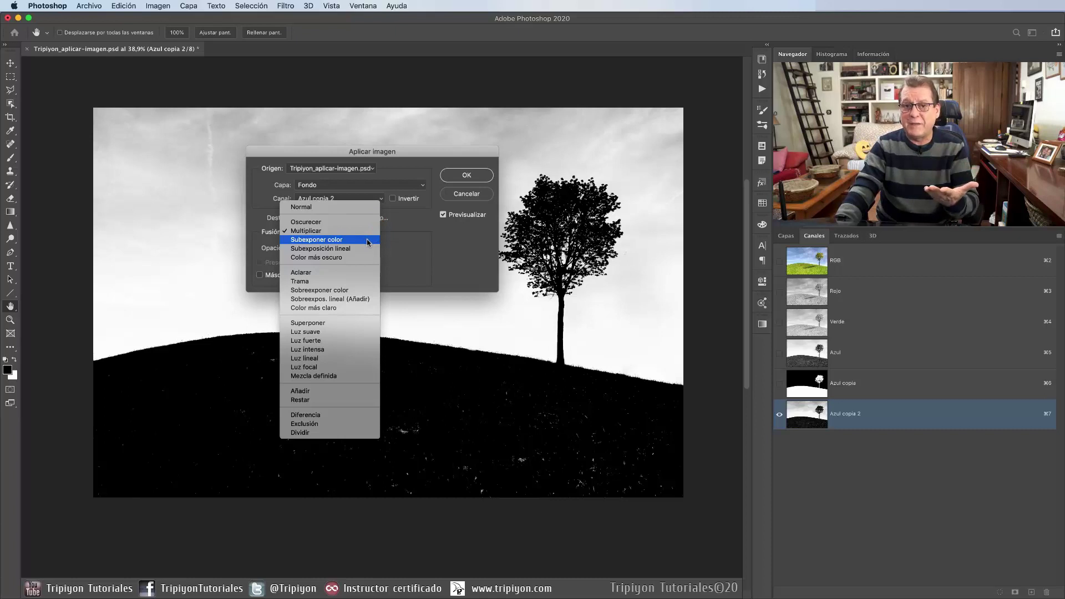
Step: Try Subexponer color, then apply Multiplicar at 100% to Azul copia 2
left_click(367, 241)
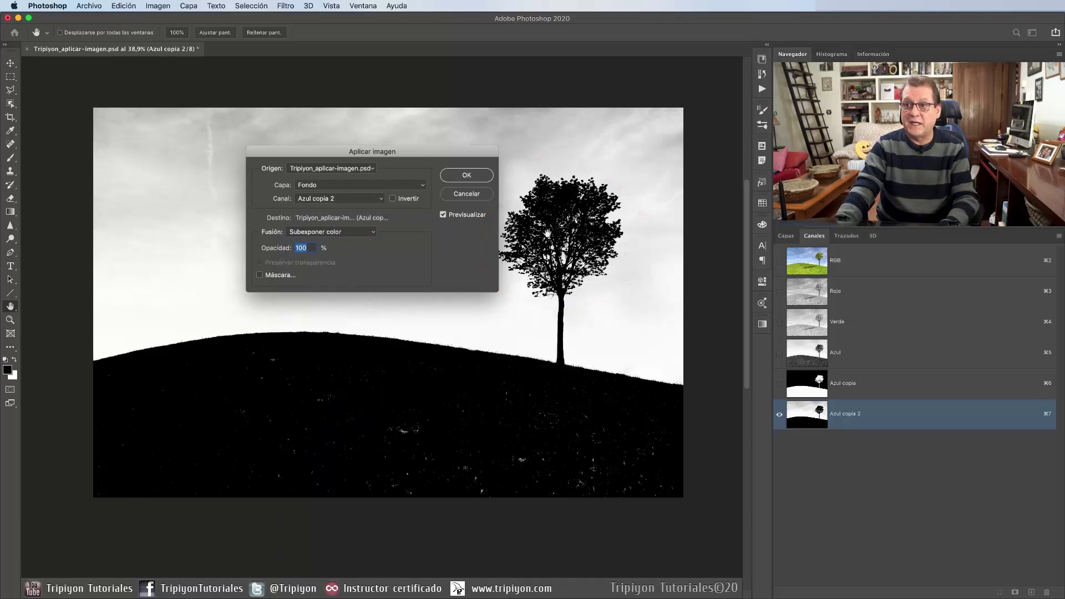
left_click(363, 232)
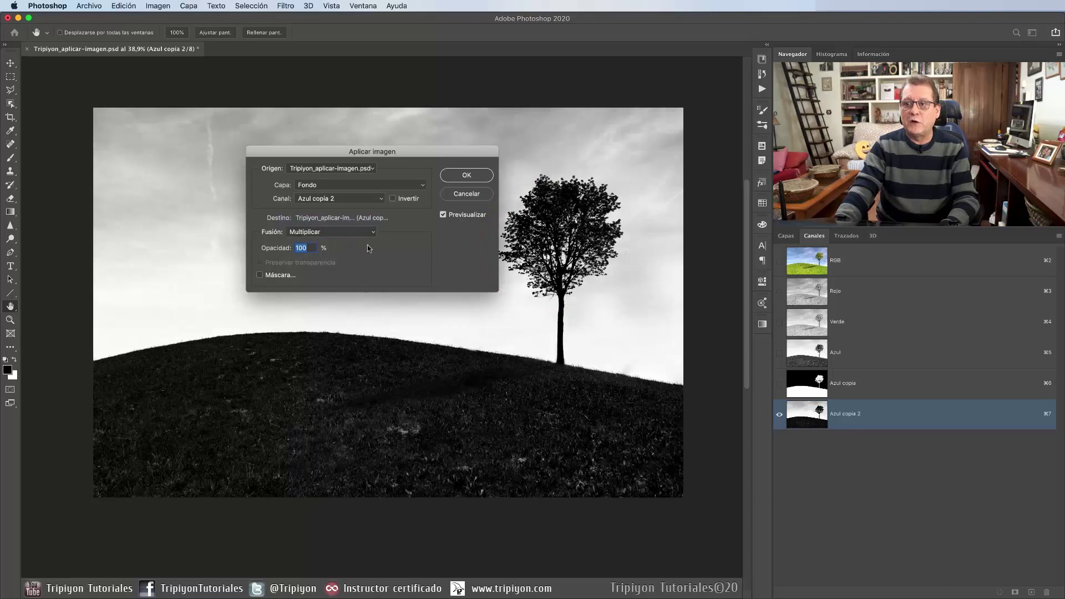
left_click(368, 237)
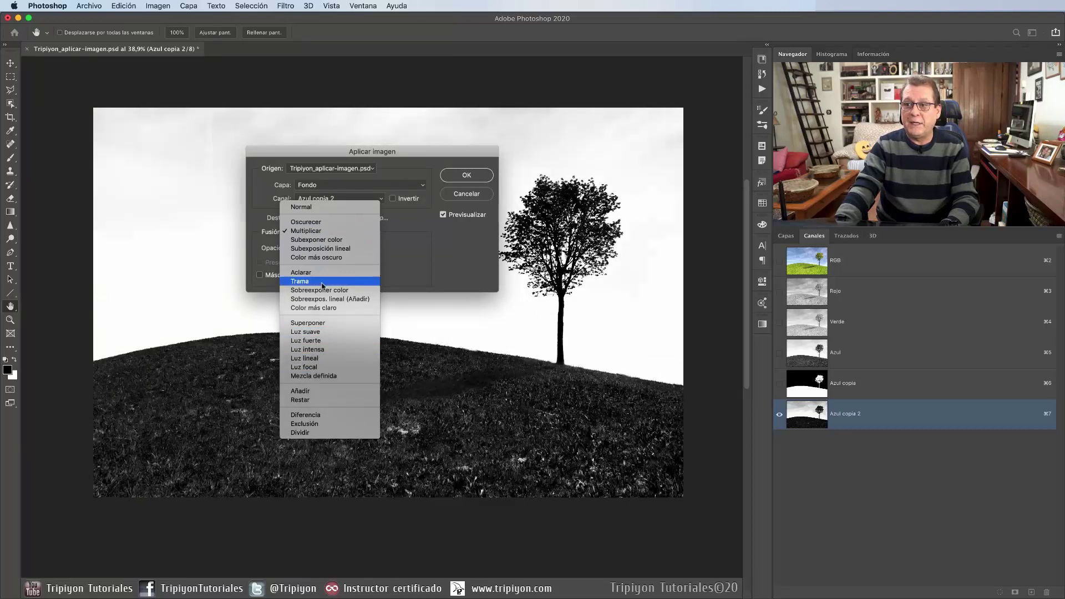
left_click(306, 231)
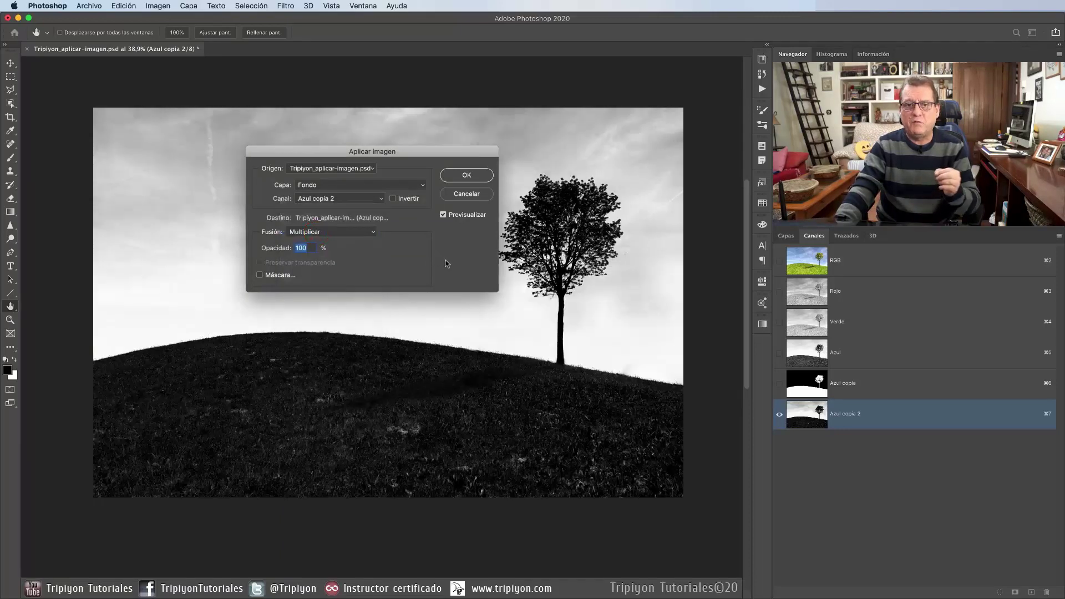
left_click(461, 176)
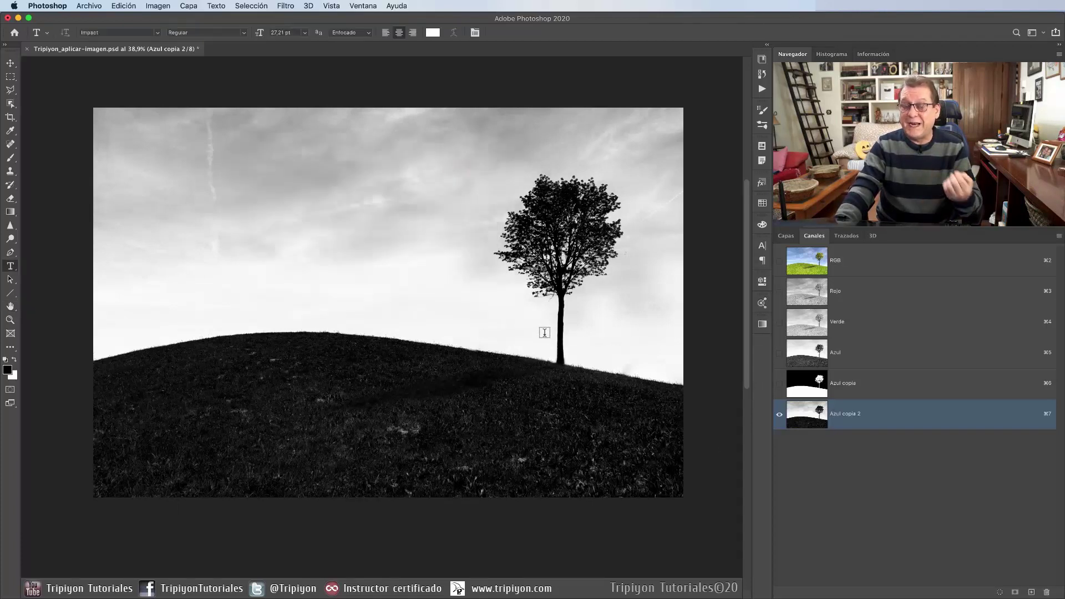
Step: Set Niveles on Azul copia 2 to input levels 53, 1,00 and 115
left_click(152, 8)
mouse_move(164, 35)
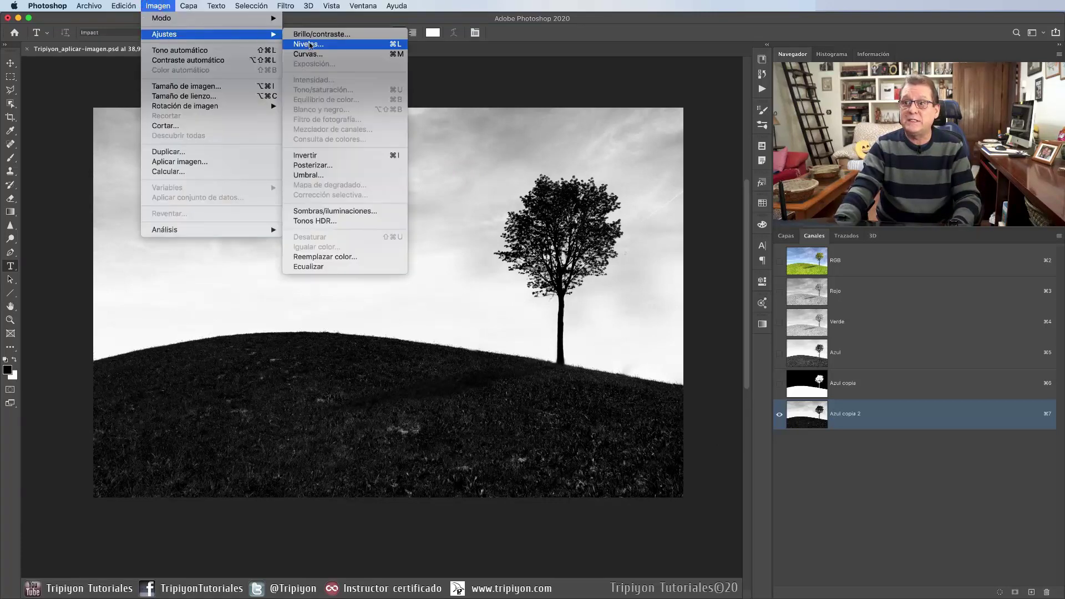
left_click(309, 44)
left_click_drag(426, 184, 430, 204)
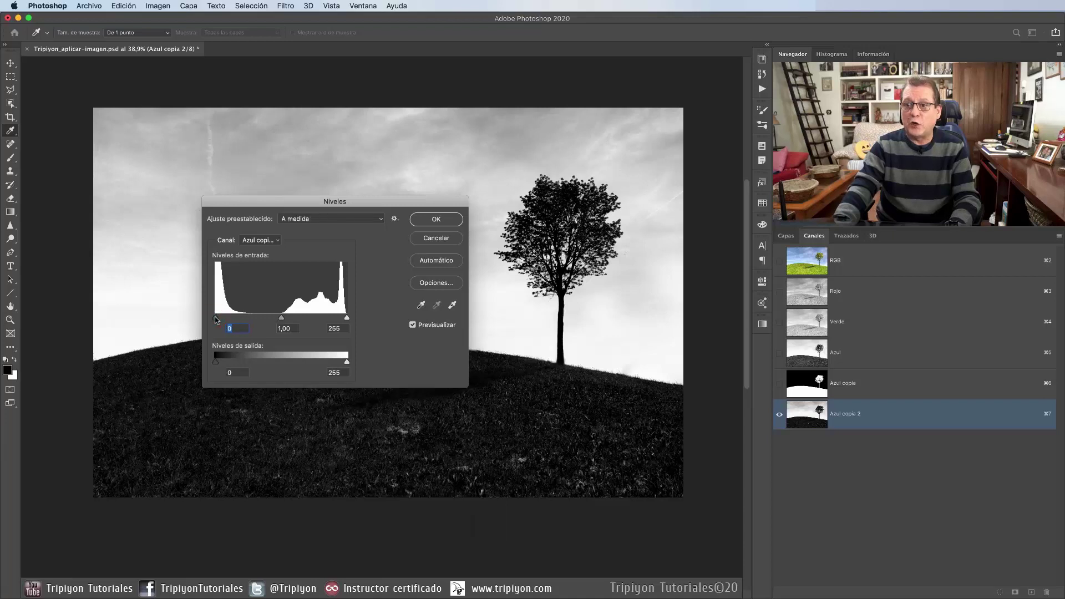
left_click_drag(218, 319, 233, 318)
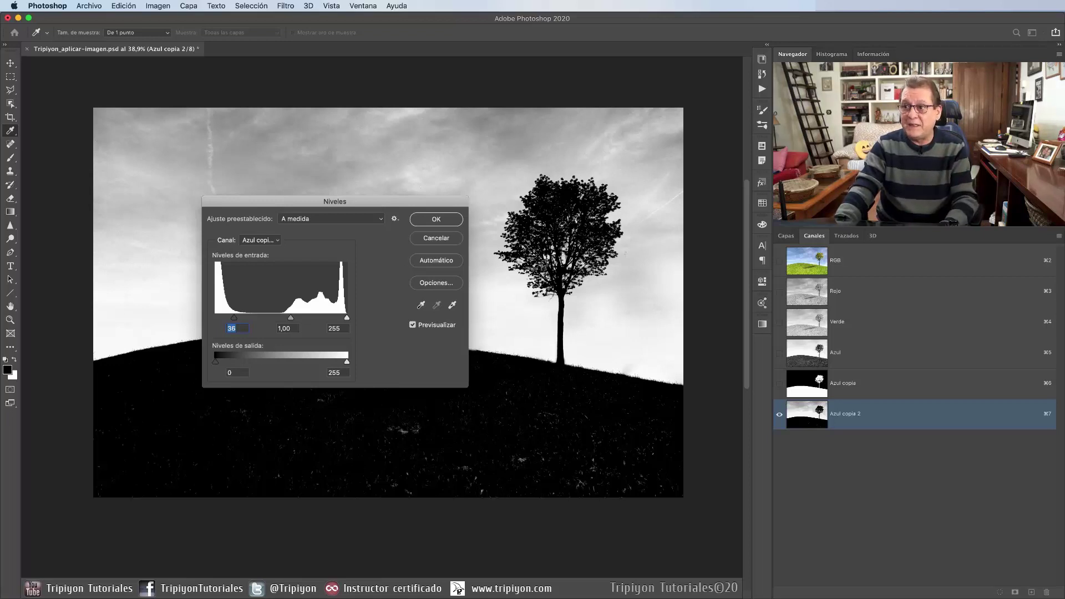
scroll(560, 230, "up", 3)
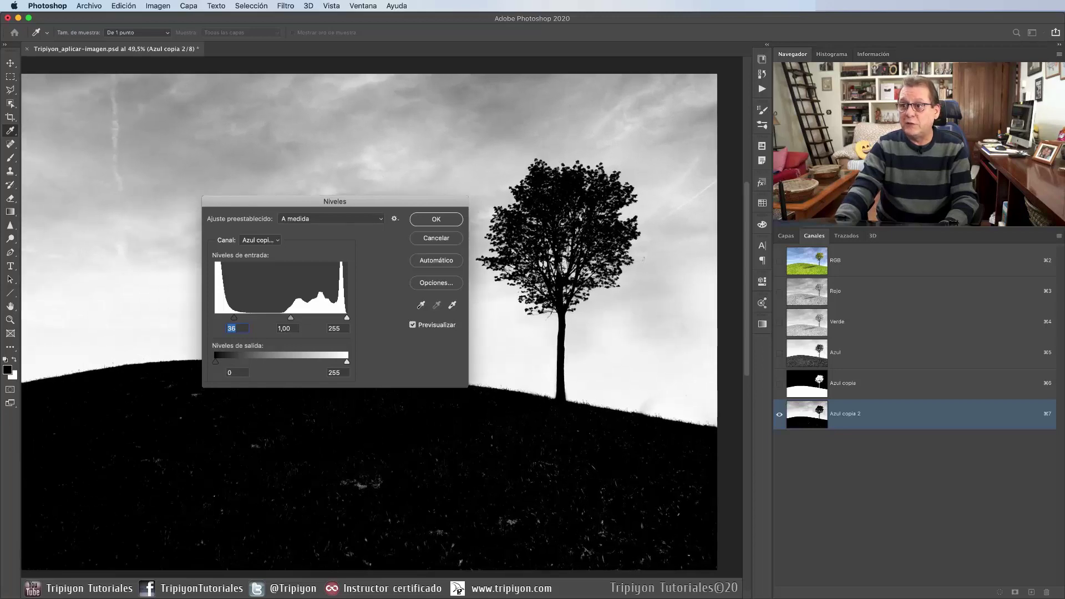
scroll(562, 254, "down", 2)
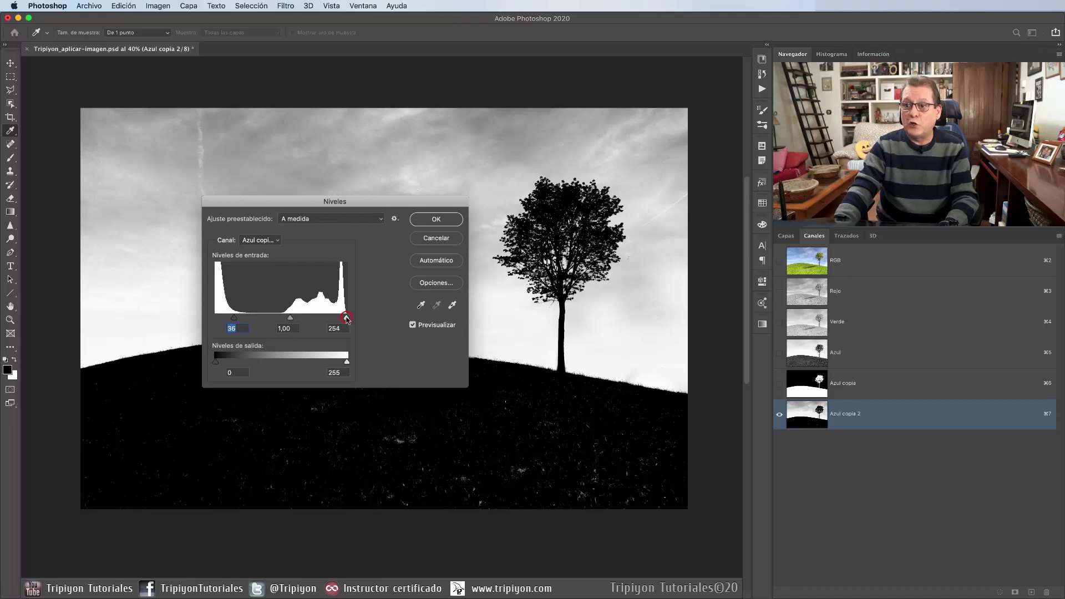
left_click_drag(346, 319, 311, 318)
left_click_drag(348, 208, 376, 370)
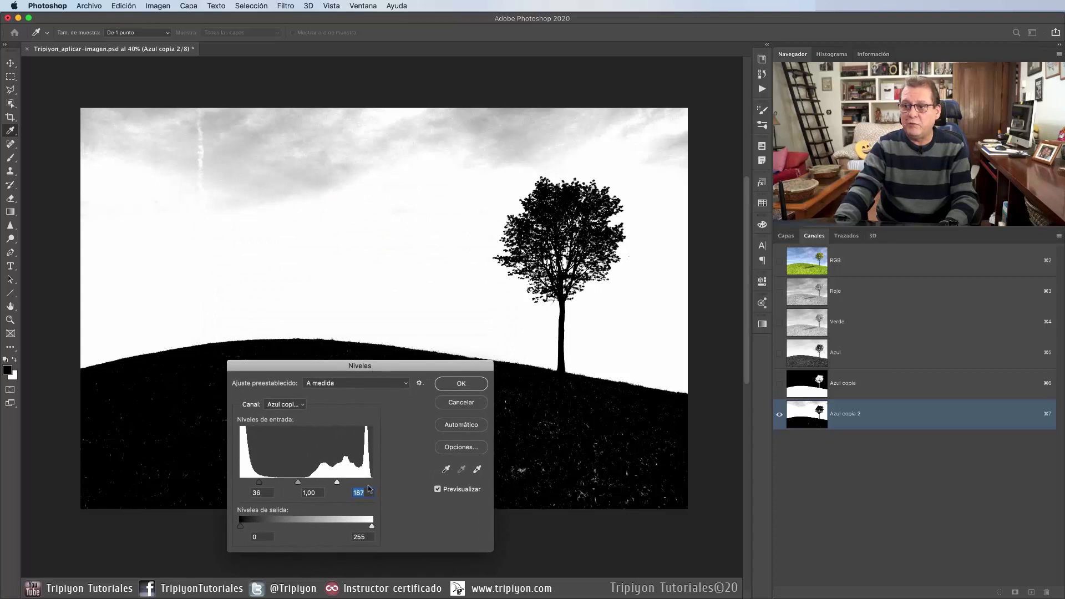
left_click_drag(336, 482, 313, 482)
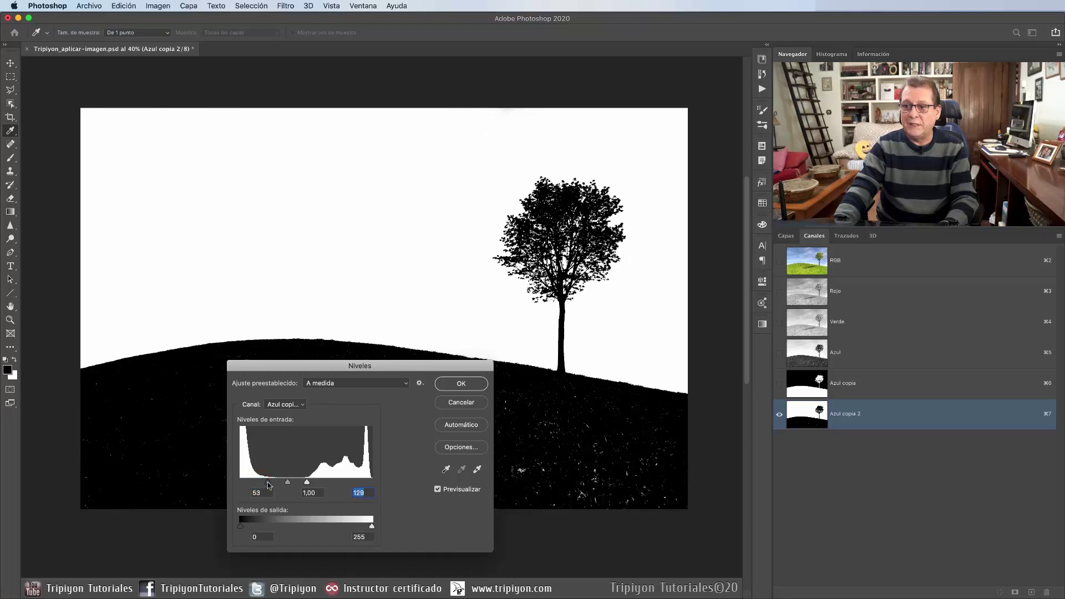
left_click(268, 484)
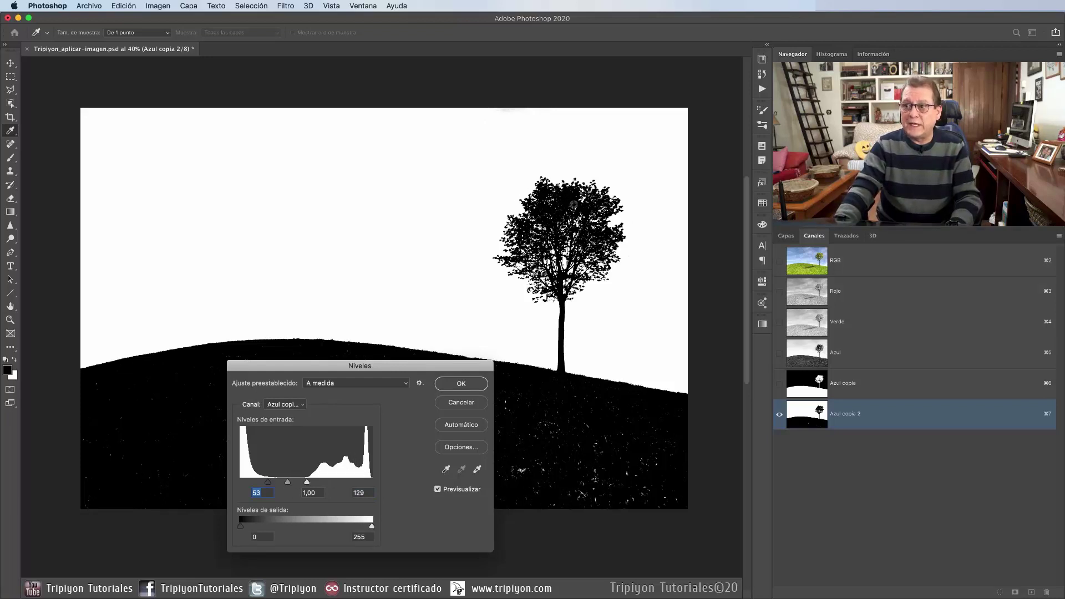
scroll(573, 204, "up", 5)
scroll(577, 237, "down", 1)
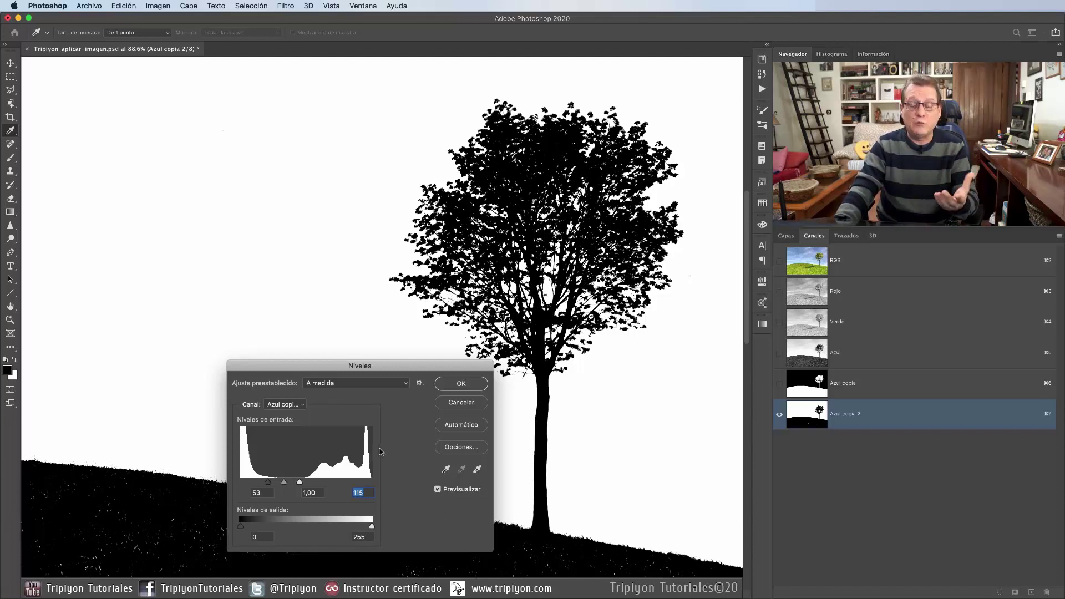
Step: Commit the Levels adjustment and bring the whole image back into view
left_click(461, 383)
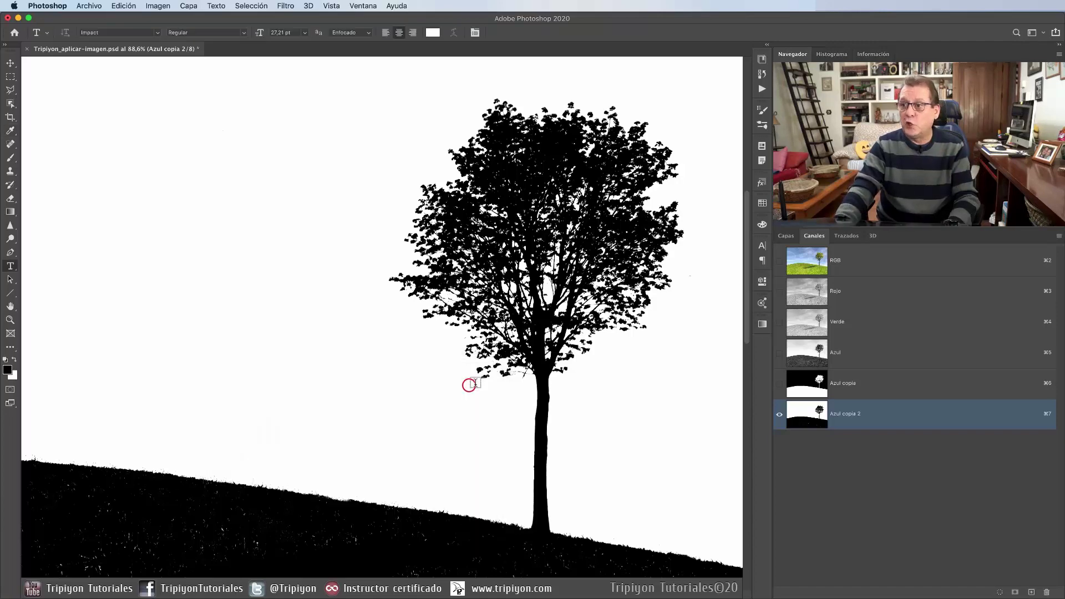
scroll(433, 231, "up", 3)
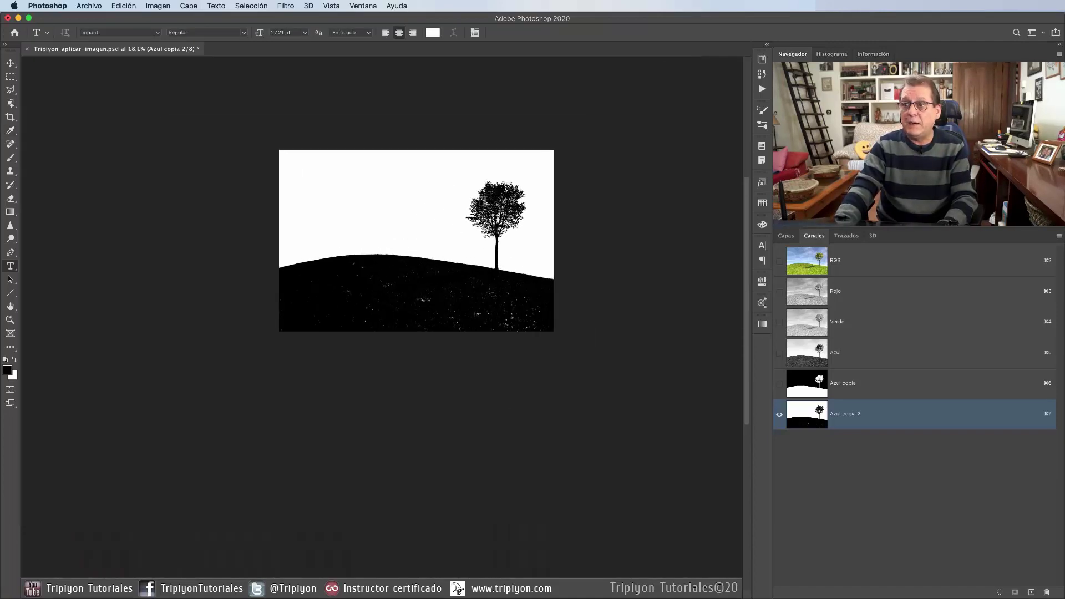
left_click_drag(424, 214, 423, 293)
scroll(423, 293, "up", 3)
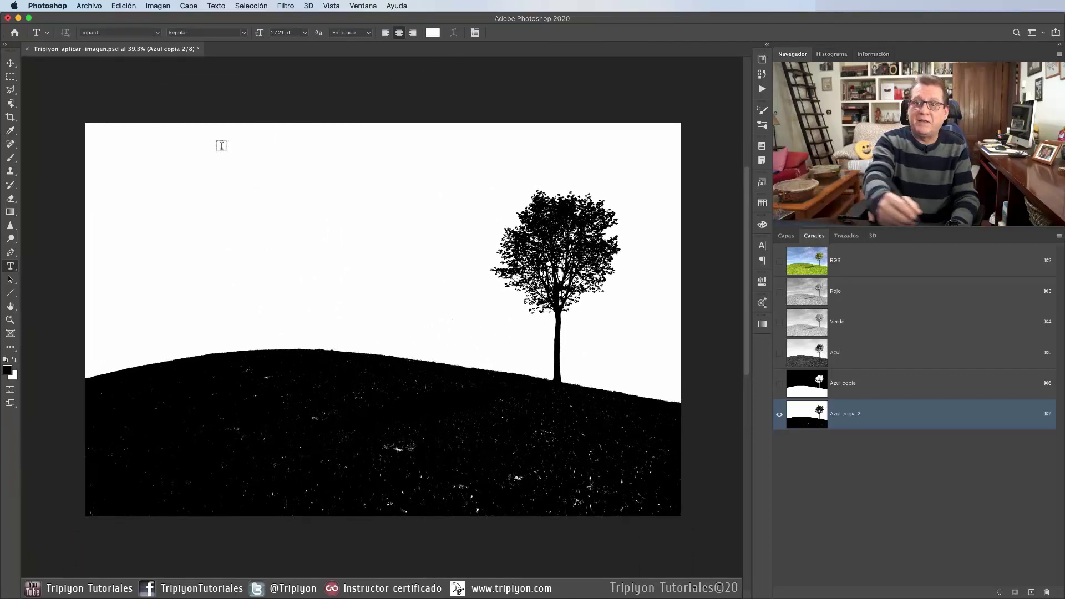
Step: Set up the Brush with a round tip at 100% hardness, enlarged to 387 px
key("b")
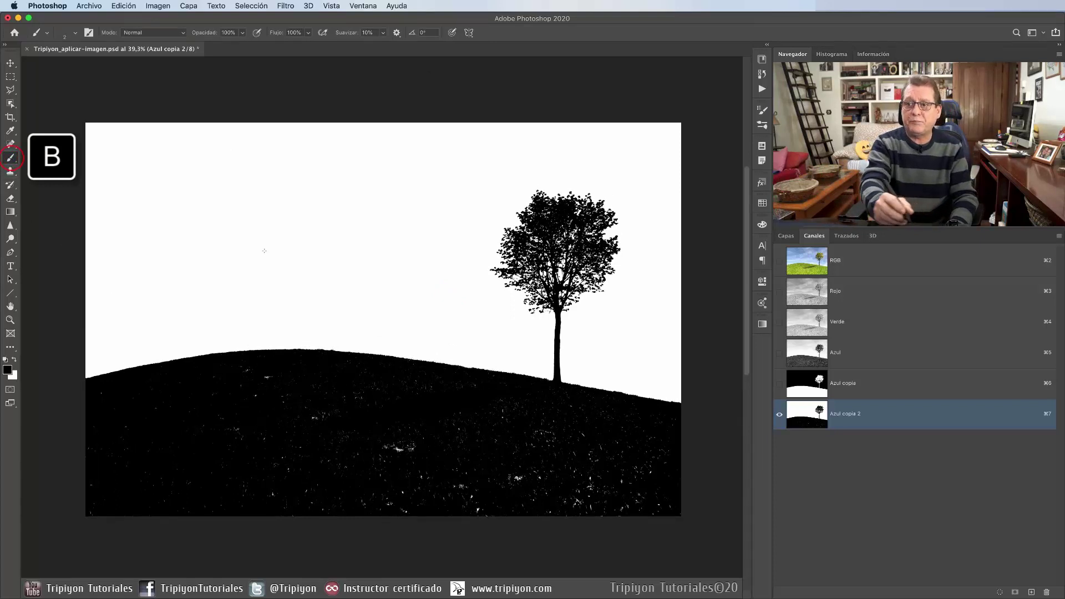
right_click(294, 240)
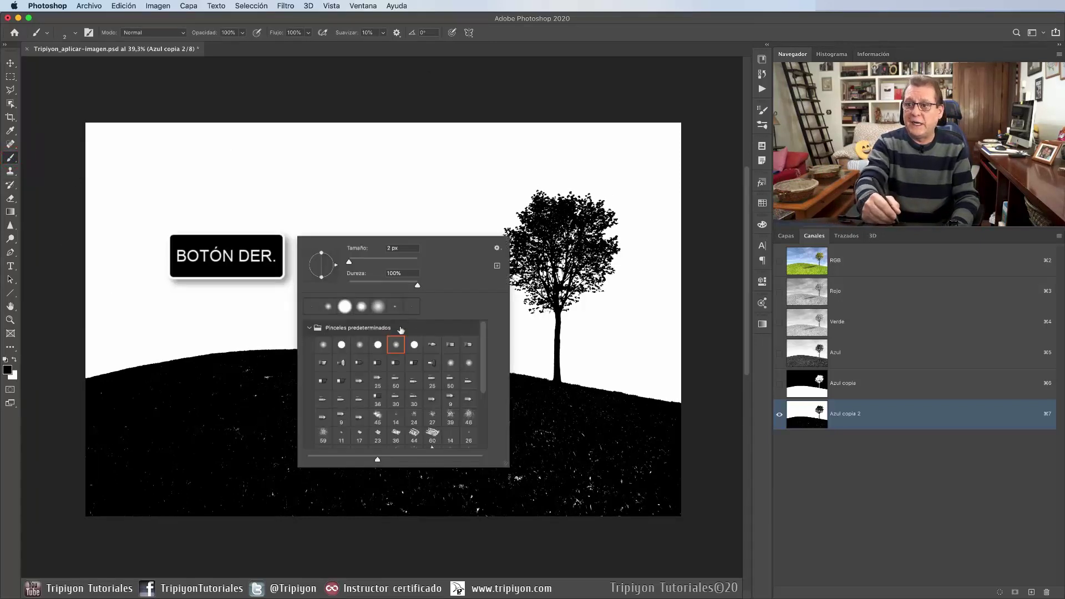
left_click(396, 346)
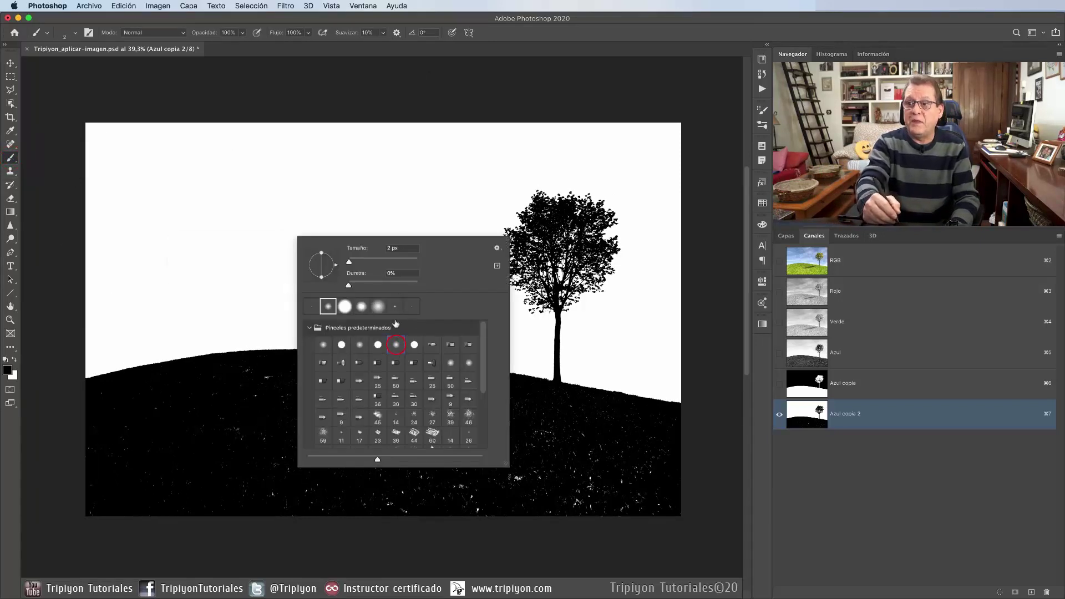
left_click_drag(411, 283, 434, 286)
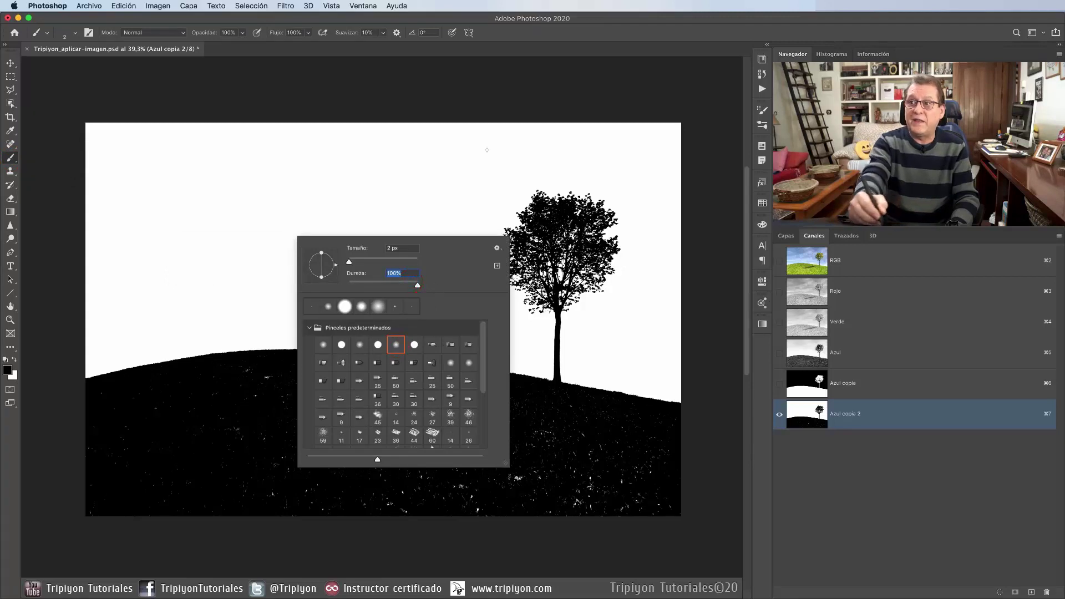
left_click(530, 33)
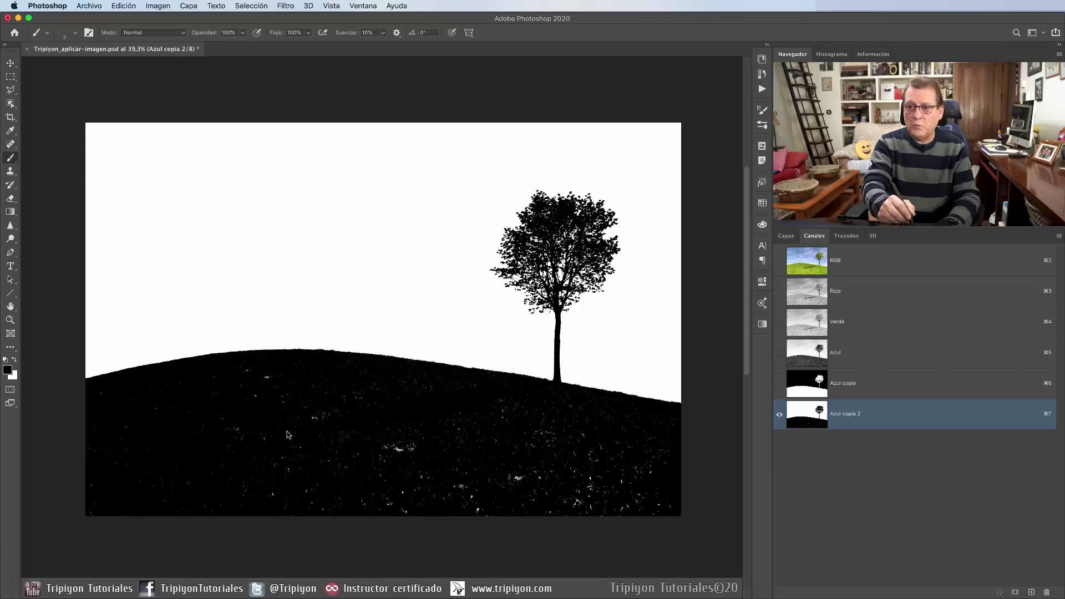
left_click_drag(287, 431, 332, 442)
Step: Paint out the white specks across the lower-right, middle and lower-left hill
scroll(461, 429, "down", 3)
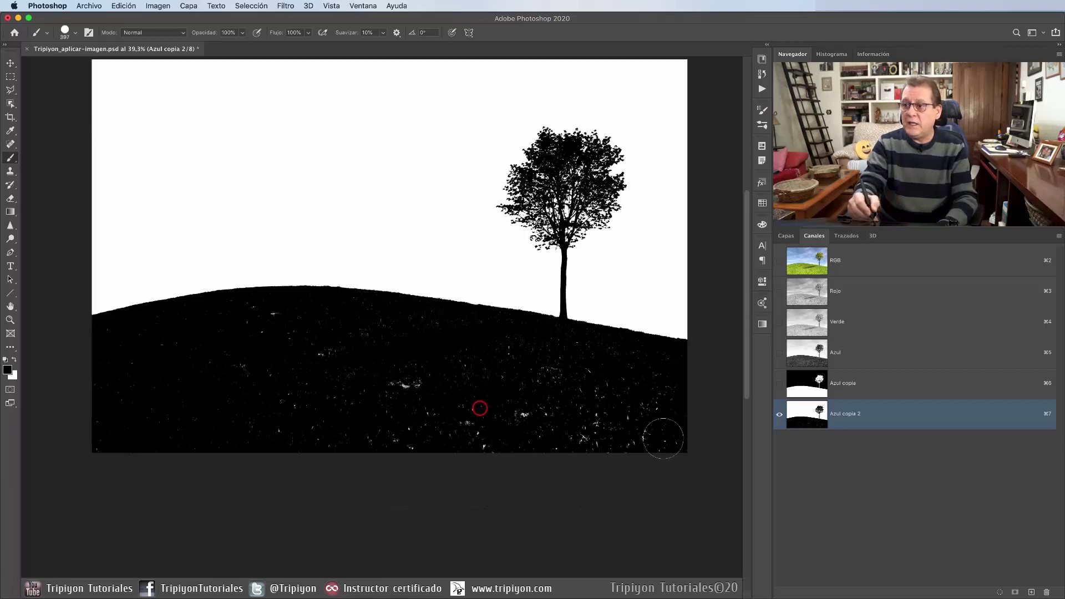
mouse_move(638, 427)
left_mouse_down()
mouse_move(409, 336)
mouse_move(665, 368)
mouse_move(646, 357)
mouse_move(561, 369)
mouse_move(458, 447)
left_mouse_up()
mouse_move(304, 444)
left_mouse_down()
mouse_move(352, 392)
mouse_move(285, 387)
mouse_move(245, 334)
left_mouse_up()
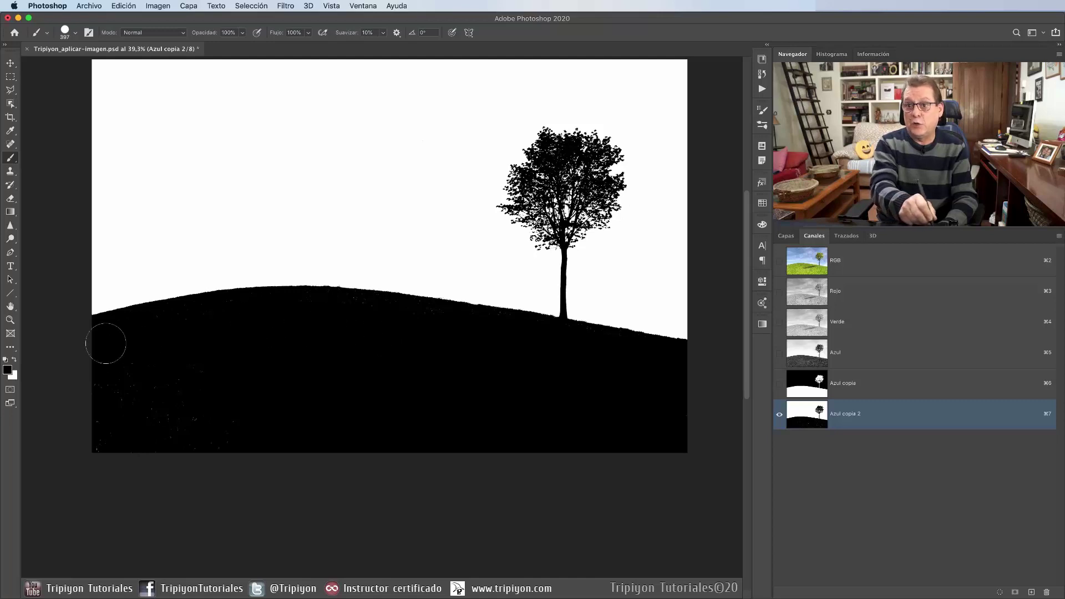
mouse_move(142, 400)
left_mouse_down()
mouse_move(115, 409)
mouse_move(292, 351)
left_mouse_up()
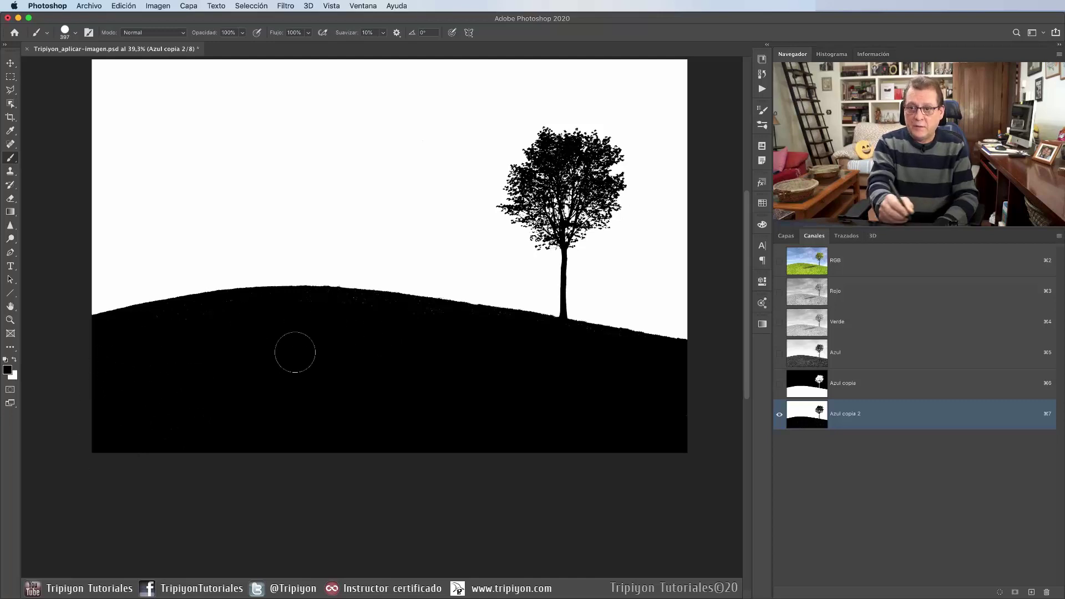
Step: Zoom onto the hill ridge, shrink the brush to 133 px, then fit the image on screen
left_click_drag(154, 333, 202, 335)
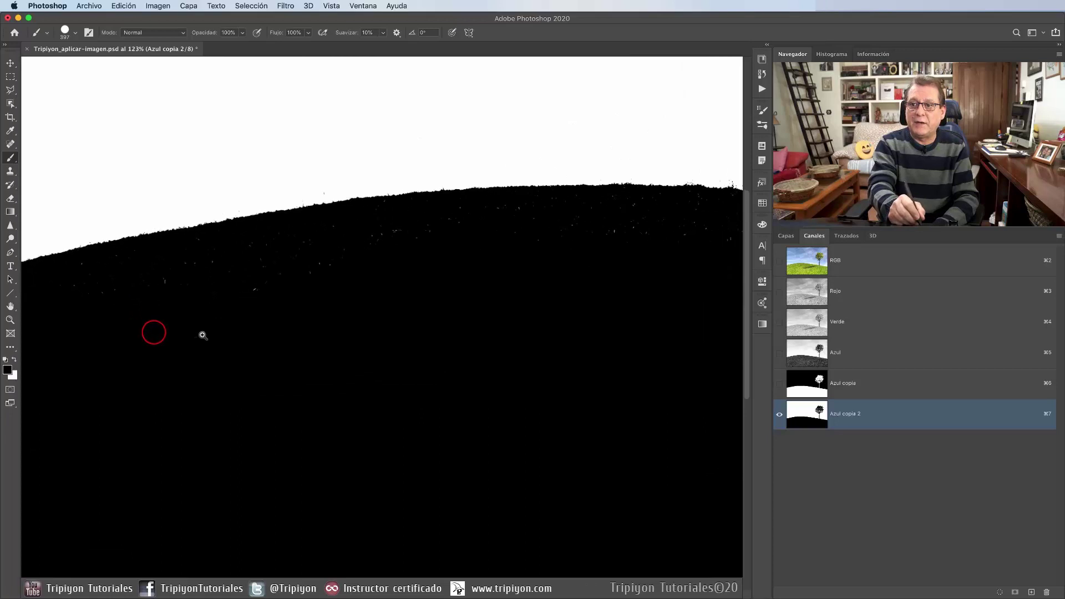
left_click_drag(194, 395, 465, 388)
left_click_drag(416, 340, 388, 340)
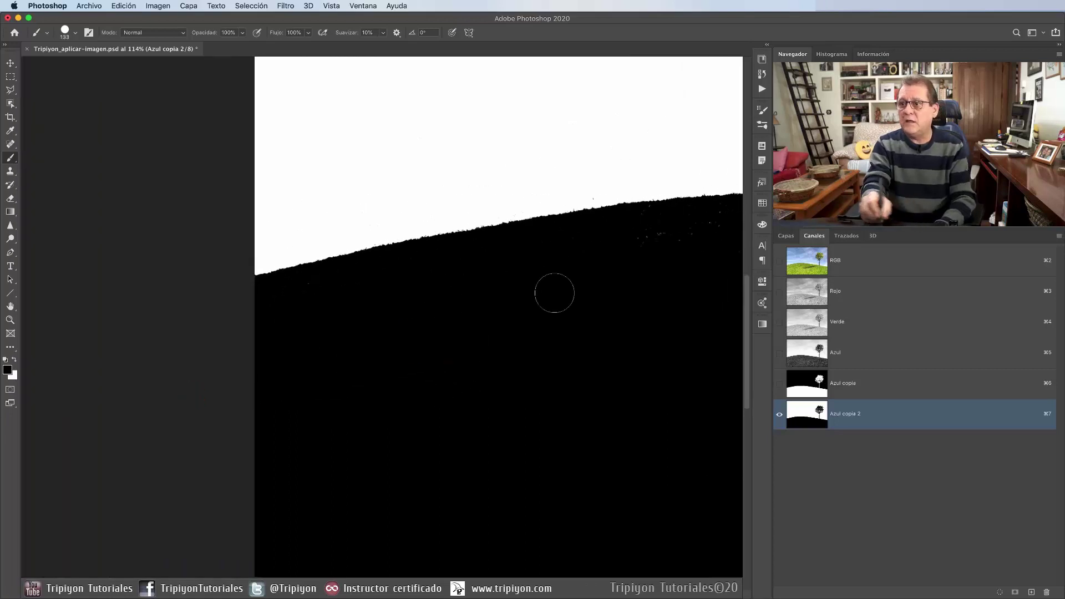
left_click_drag(553, 292, 352, 311)
scroll(266, 320, "right", 5)
scroll(406, 313, "right", 5)
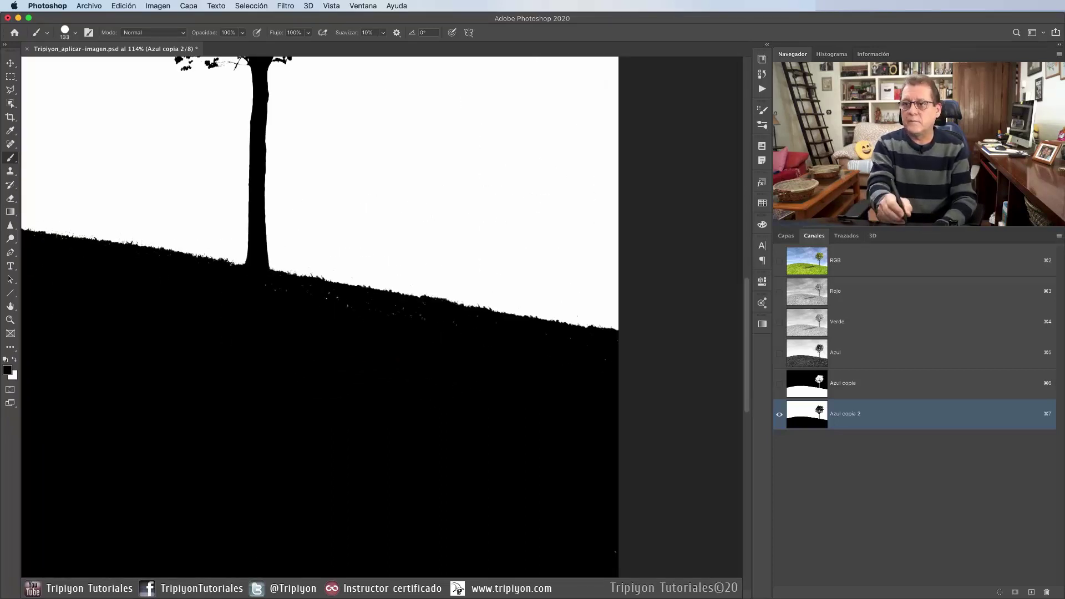
scroll(547, 348, "down", 5)
right_click(405, 298)
left_click(436, 303)
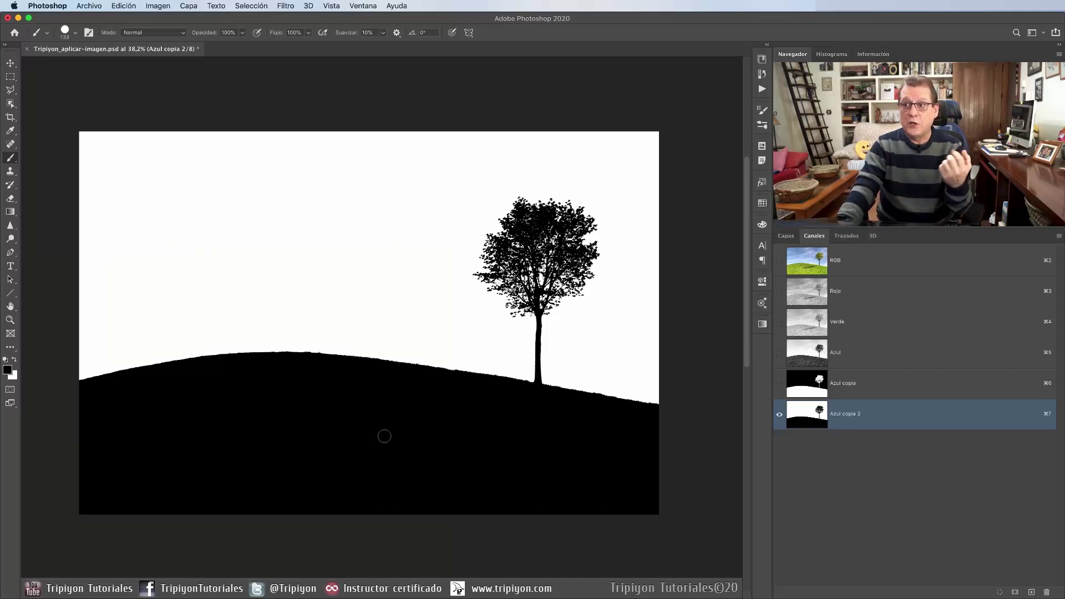
Step: Invert Azul copia 2, return to the RGB composite, and duplicate Fondo as Fondo copia
left_click(165, 7)
mouse_move(164, 34)
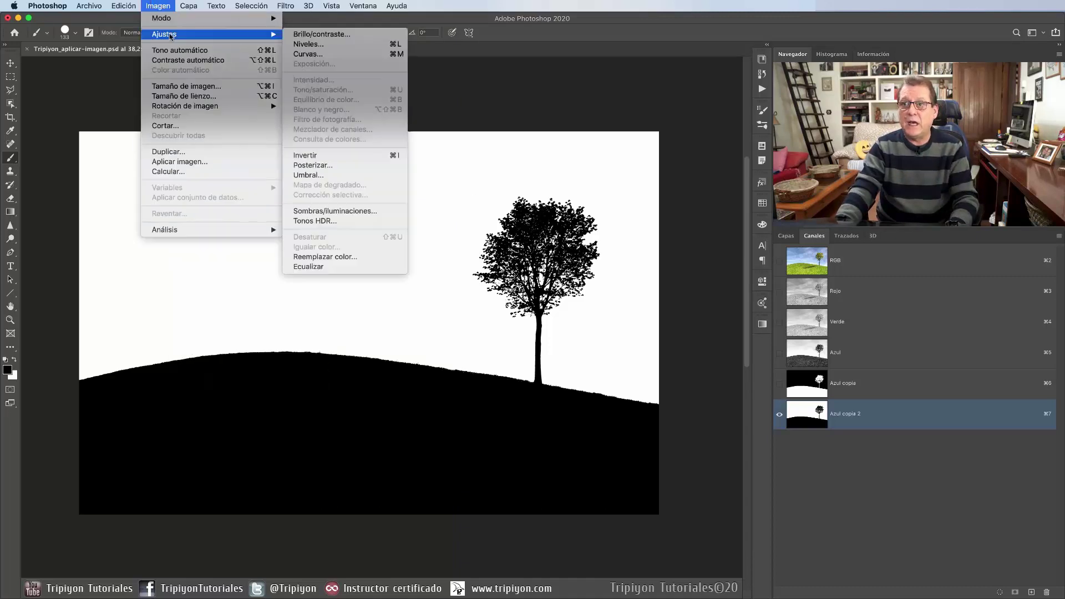
left_click(350, 156)
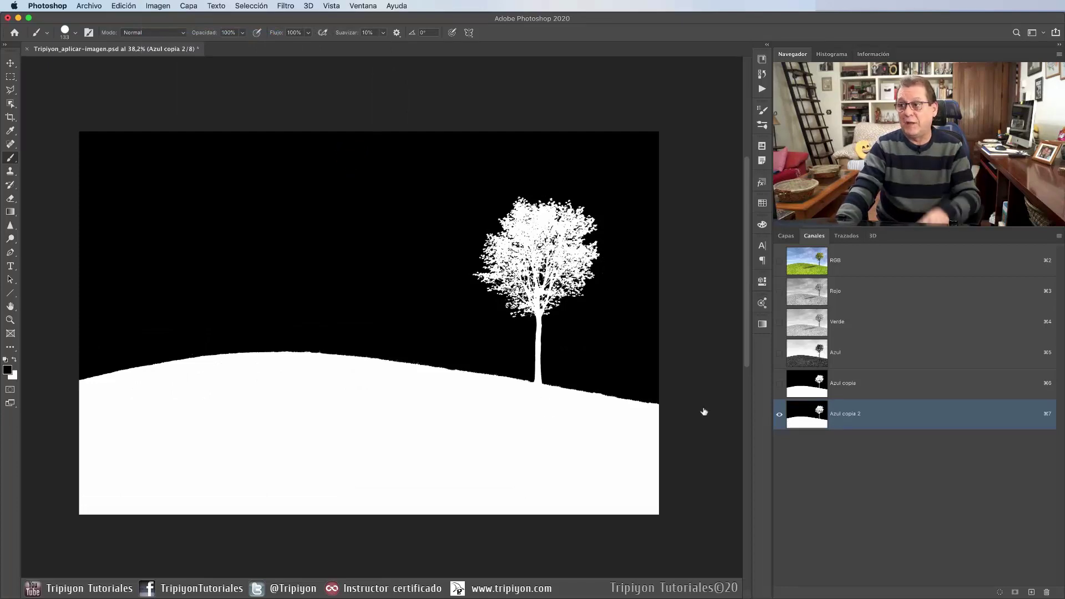
left_click(860, 264)
left_click(780, 235)
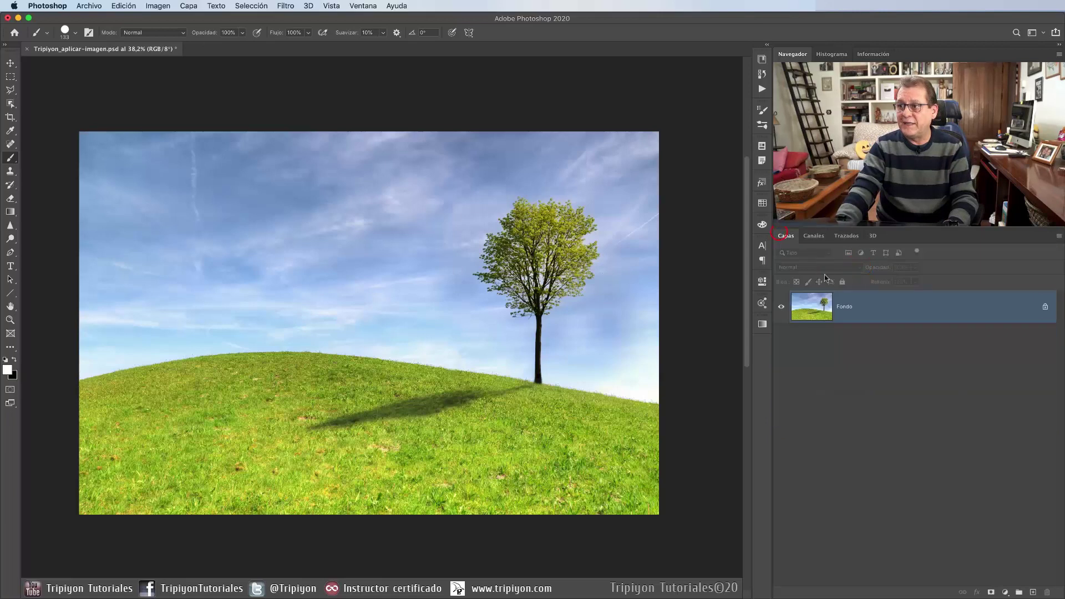
left_click_drag(854, 317, 1032, 590)
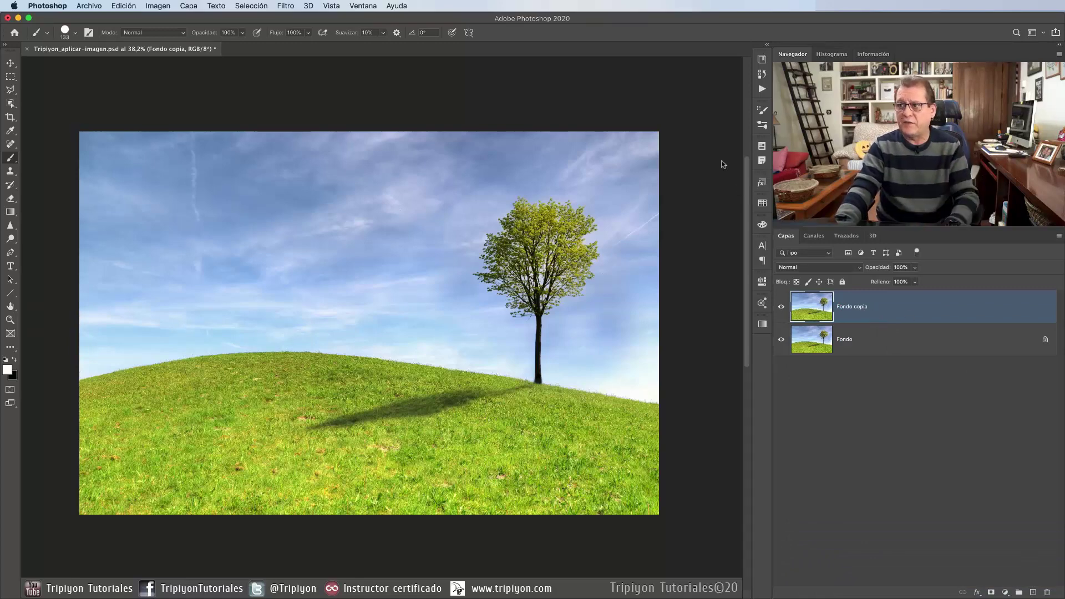
Step: Load Azul copia 2 as a tree-and-hill selection, then go back to the layers list
left_click(813, 236)
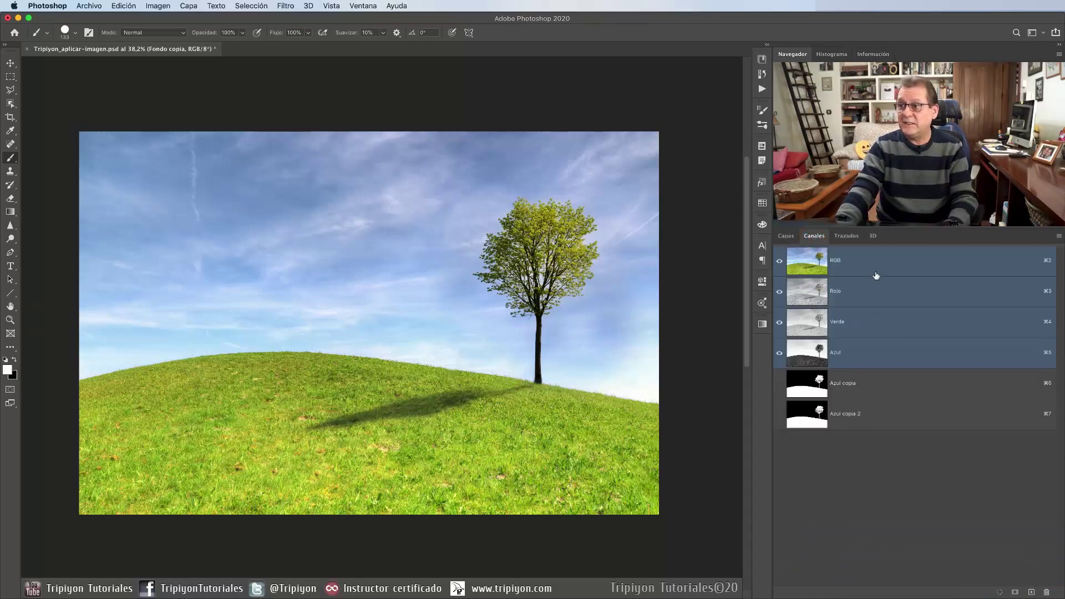
left_click(818, 423, "ctrl")
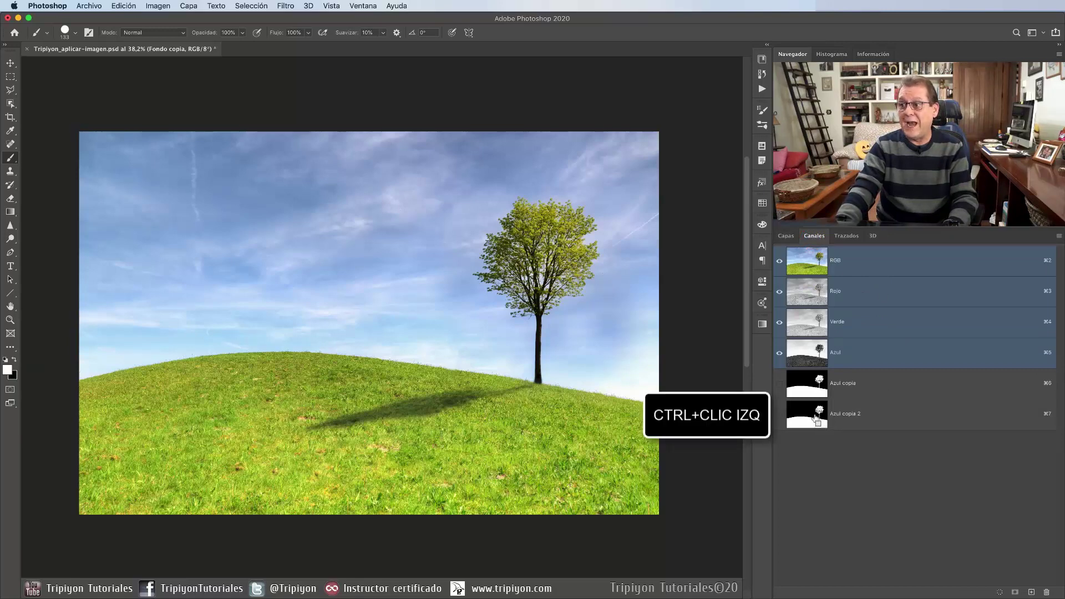
left_click(818, 422, "ctrl")
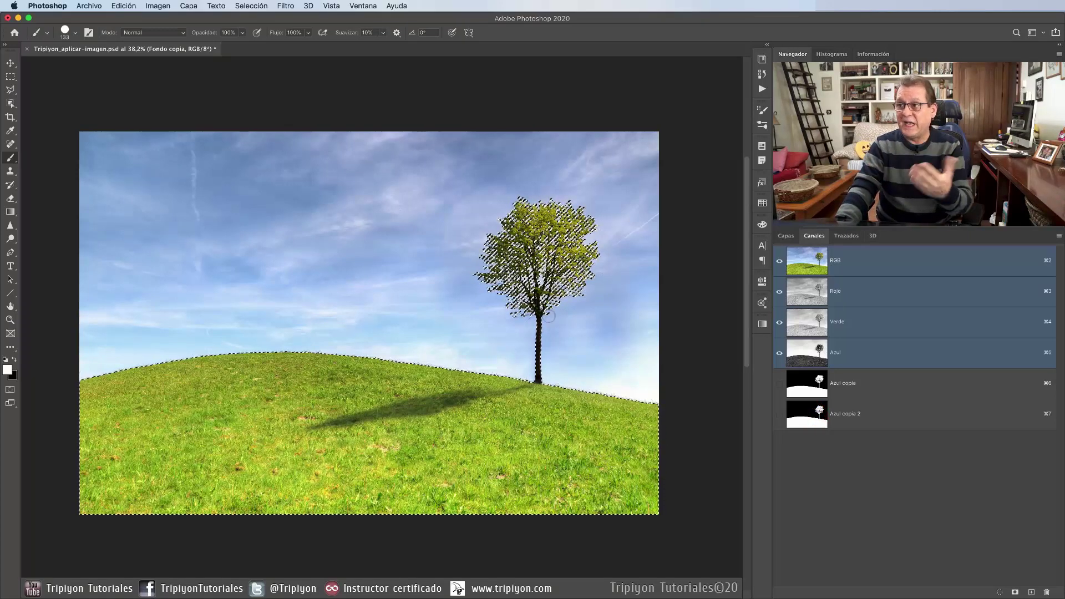
left_click(784, 236)
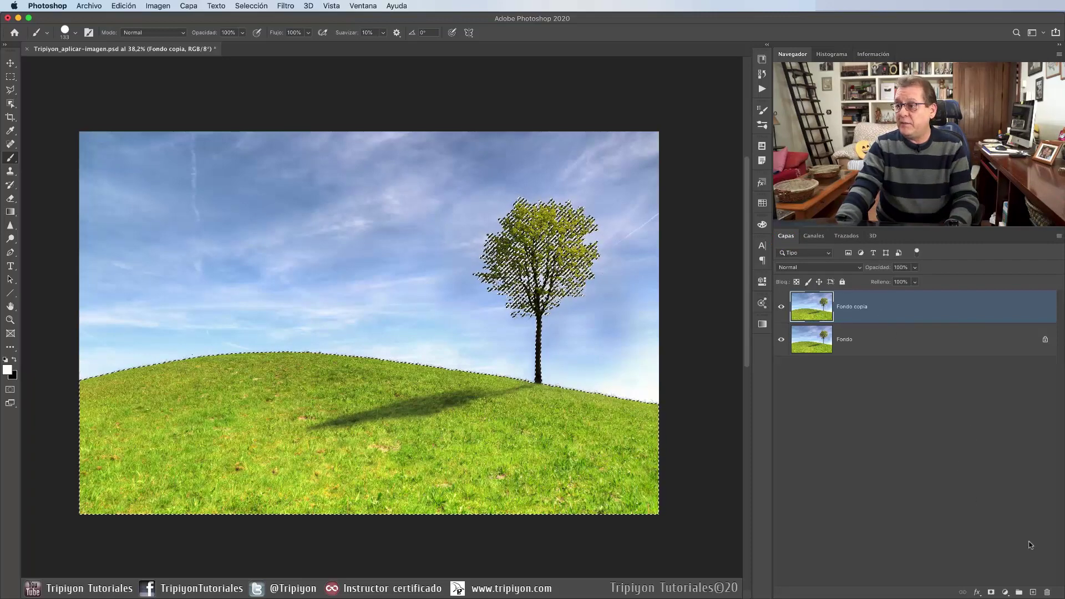
Step: Mask Fondo copia with the selection, hide Fondo to preview, then select Fondo
left_click(991, 593)
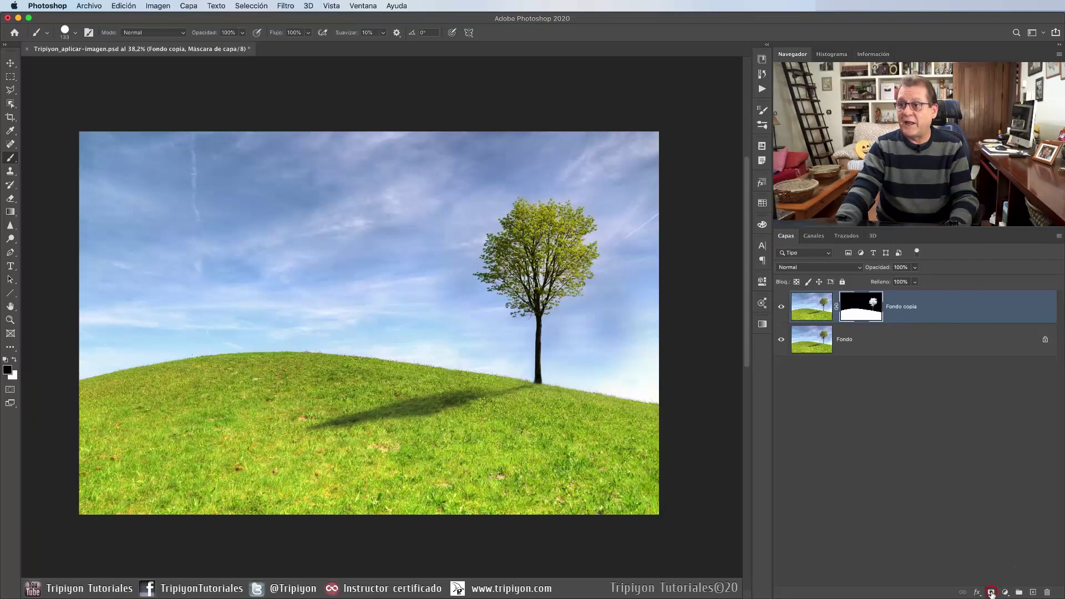
left_click(780, 341)
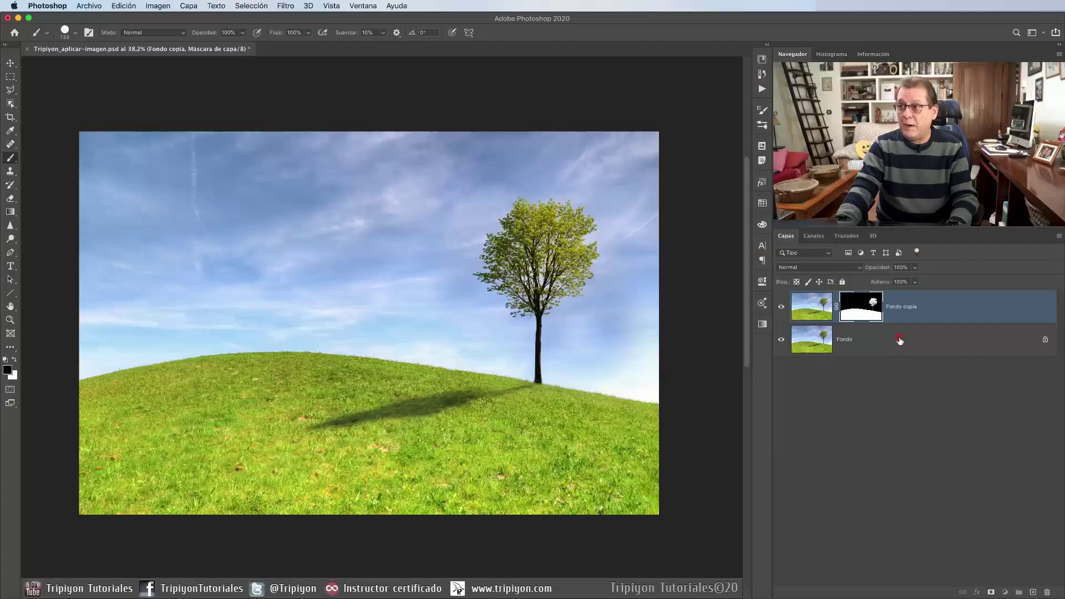
left_click(898, 338)
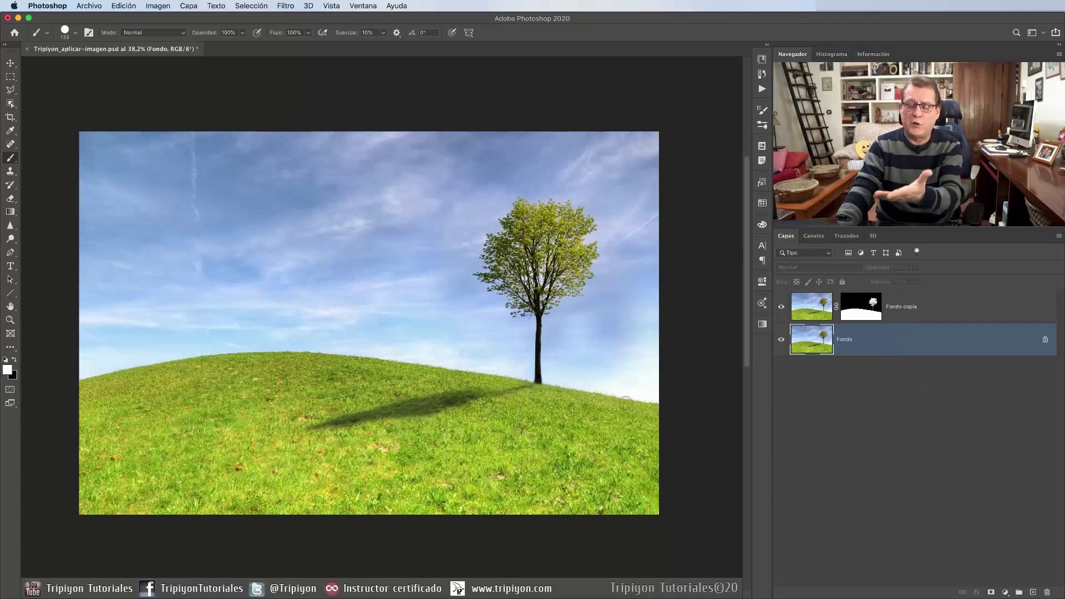
Step: Place nuebes2.jpg from img-recortar-aplicar as an embedded layer and toggle its visibility to compare
left_click(97, 7)
left_click(123, 205)
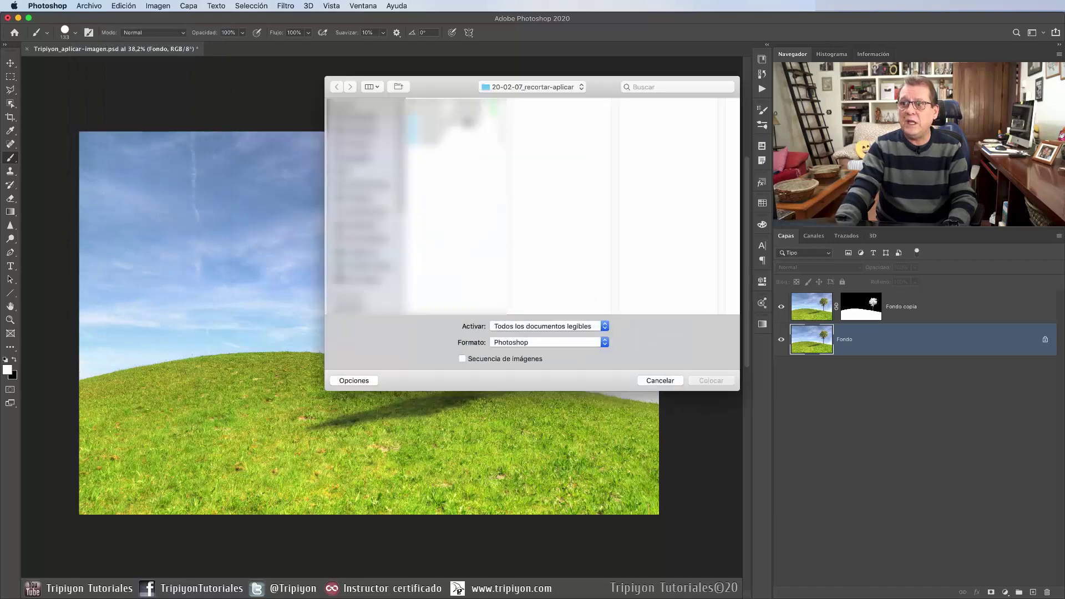
left_click(505, 122)
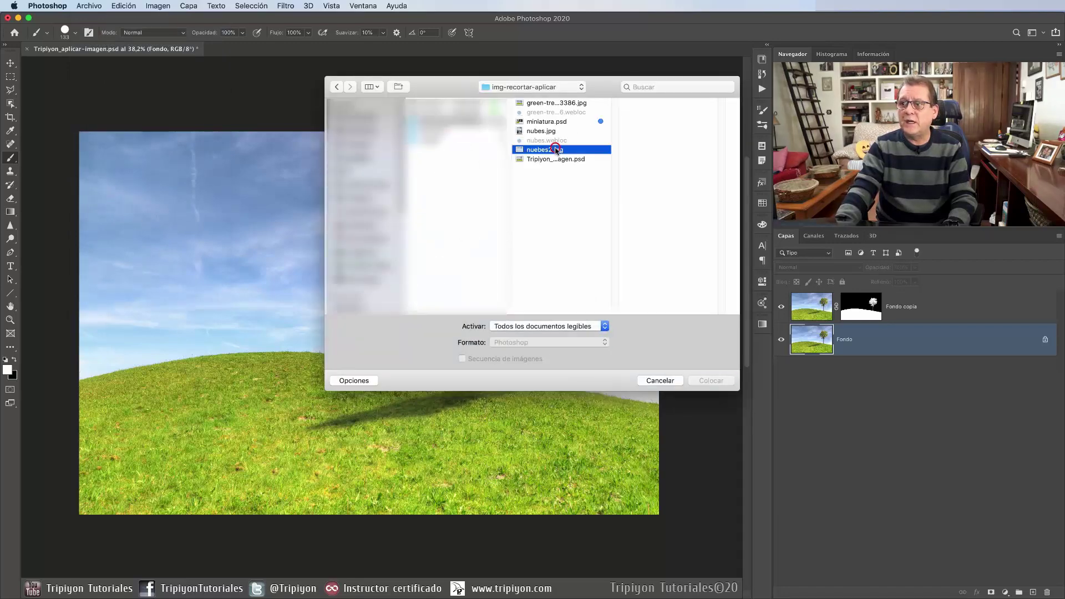
left_click(718, 379)
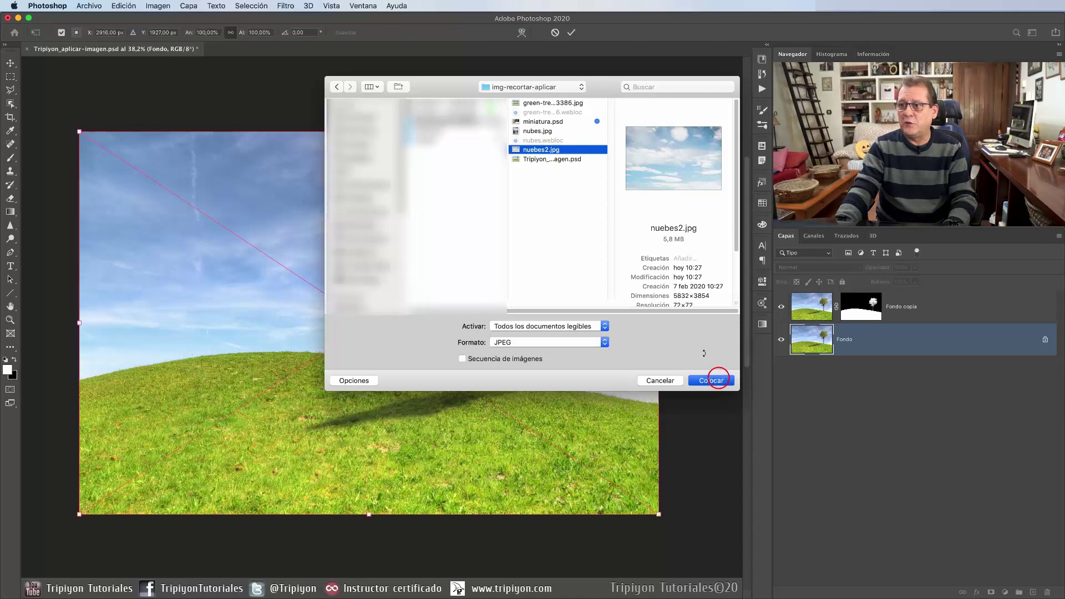
left_click(573, 33)
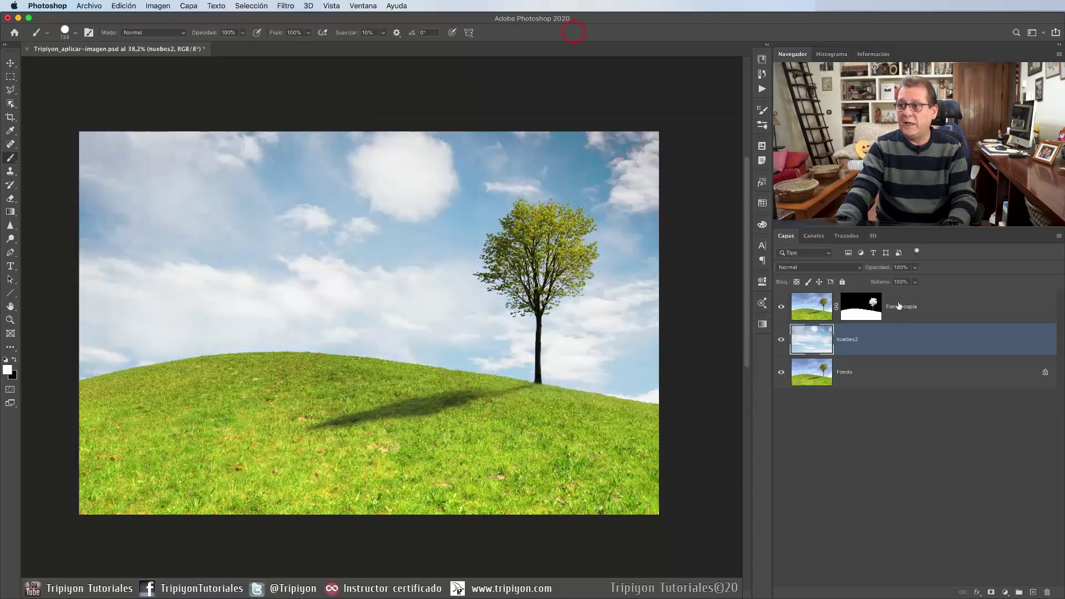
left_click(780, 340)
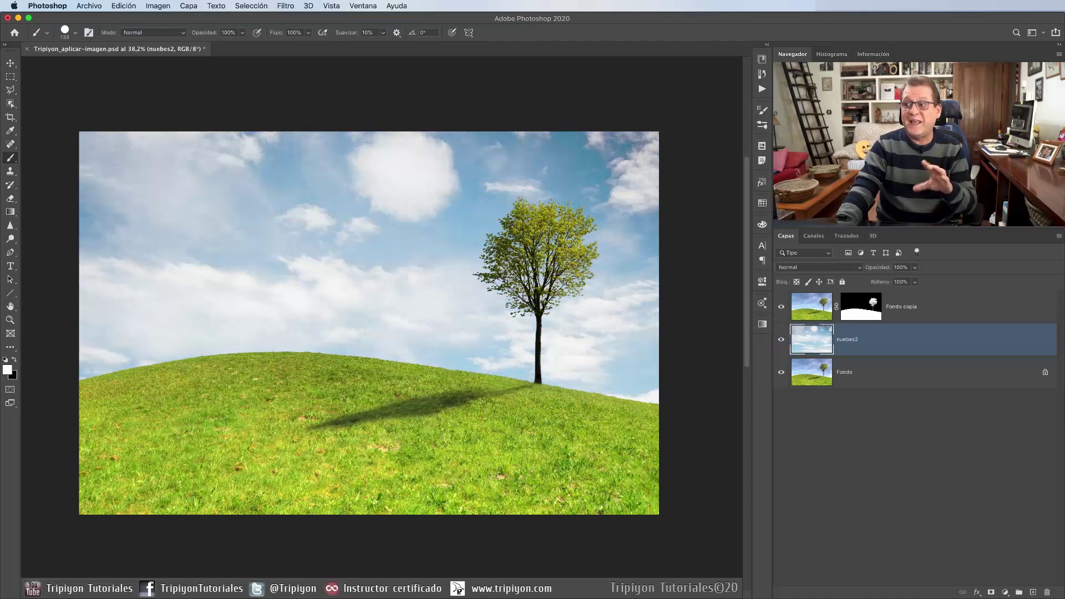
left_click(781, 340)
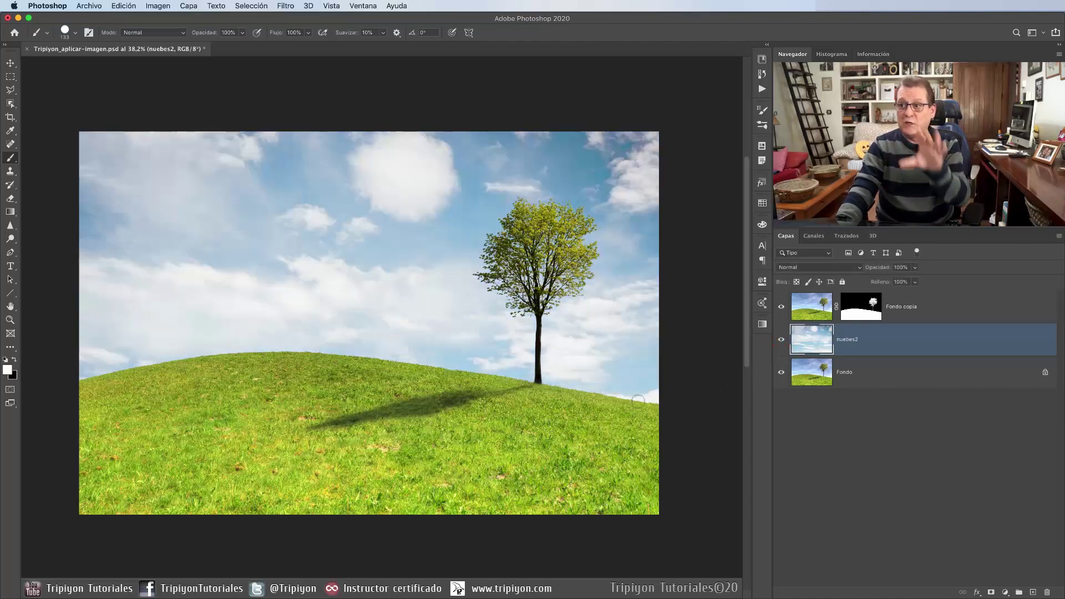
scroll(542, 278, "up", 5)
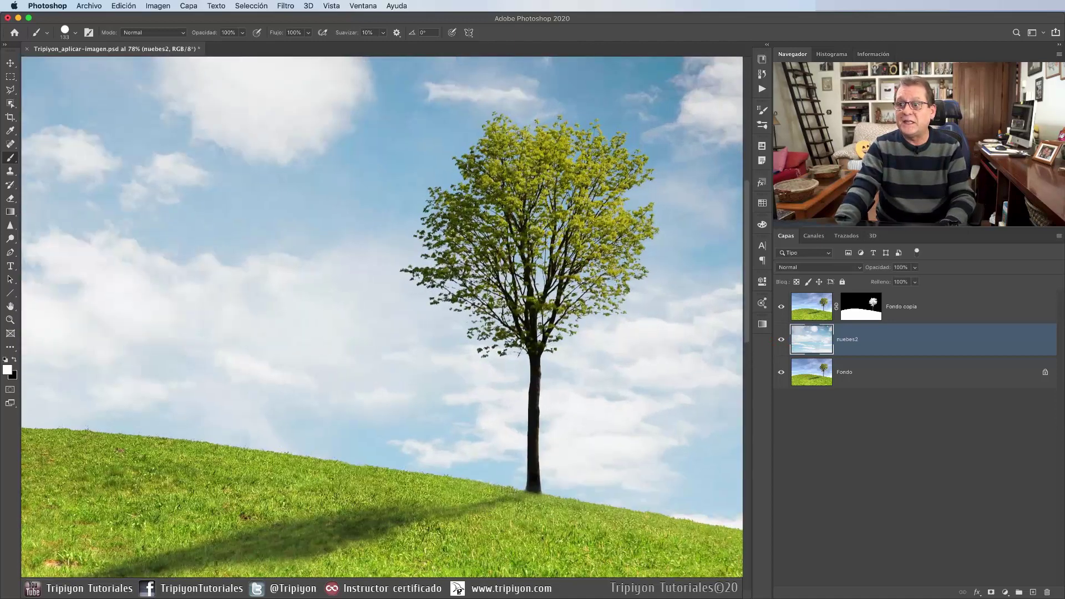
scroll(546, 199, "up", 2)
scroll(547, 199, "up", 2)
scroll(546, 198, "up", 2)
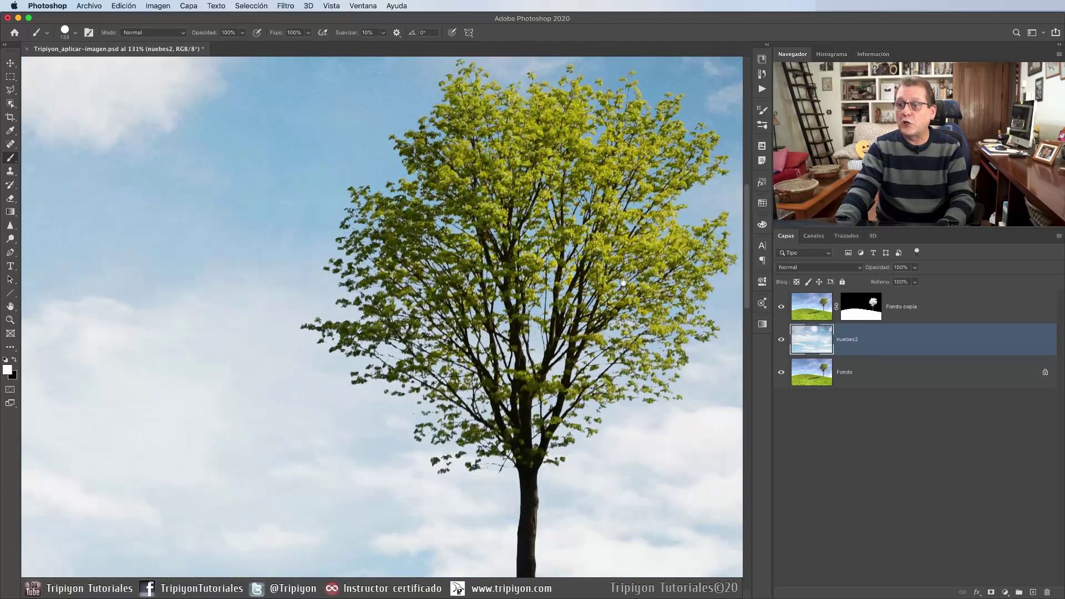
scroll(623, 282, "right", 5)
scroll(623, 282, "right", 3)
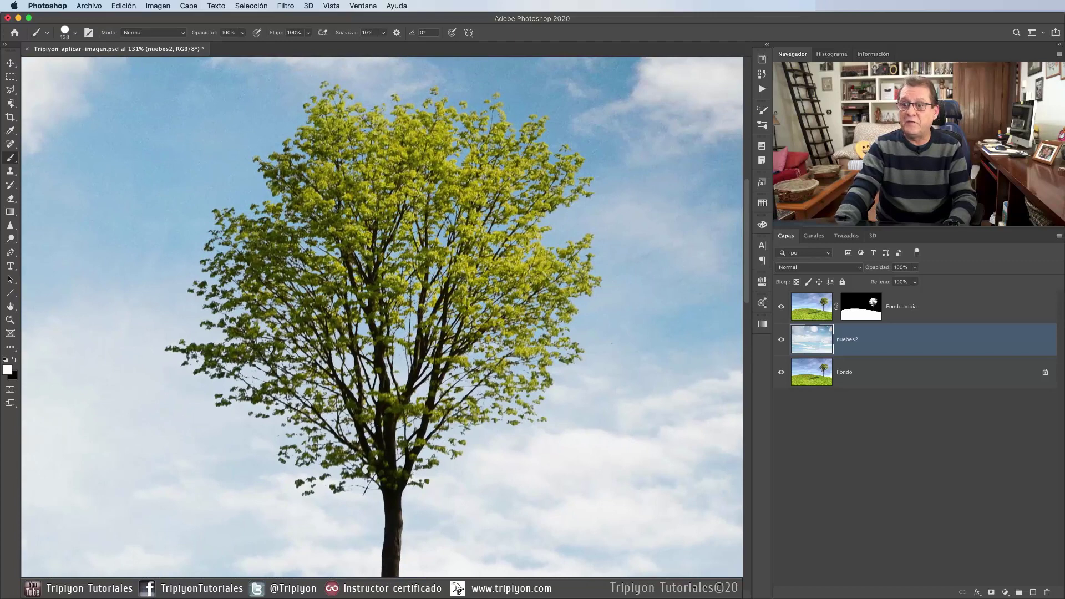